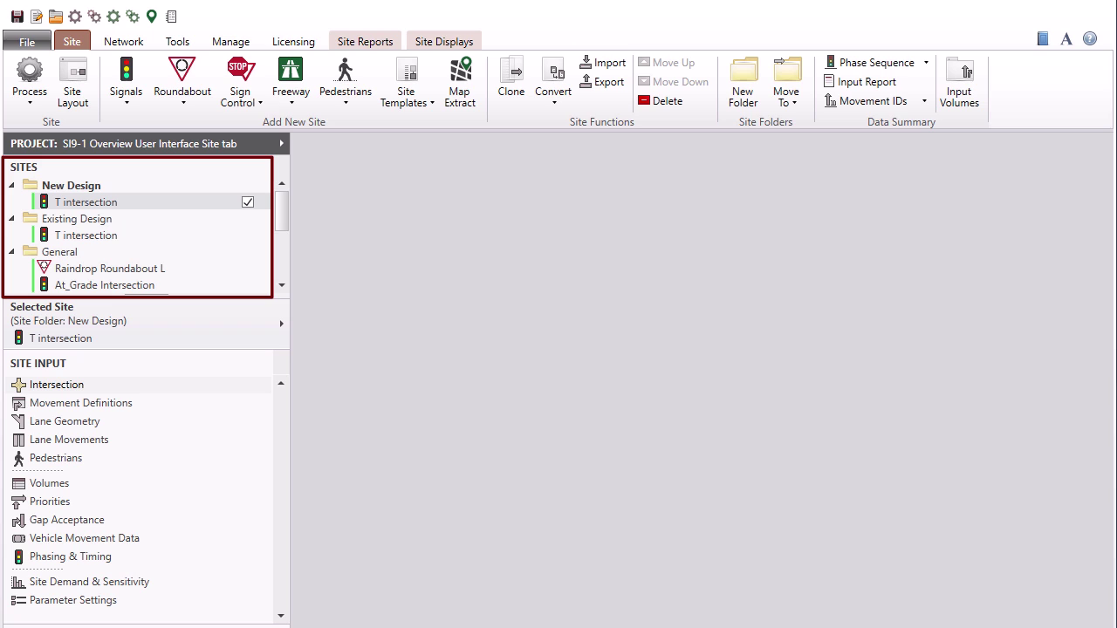
Collapse and re-expand the New Design folder, and select the T intersection site in the Existing Design folder.
click(11, 186)
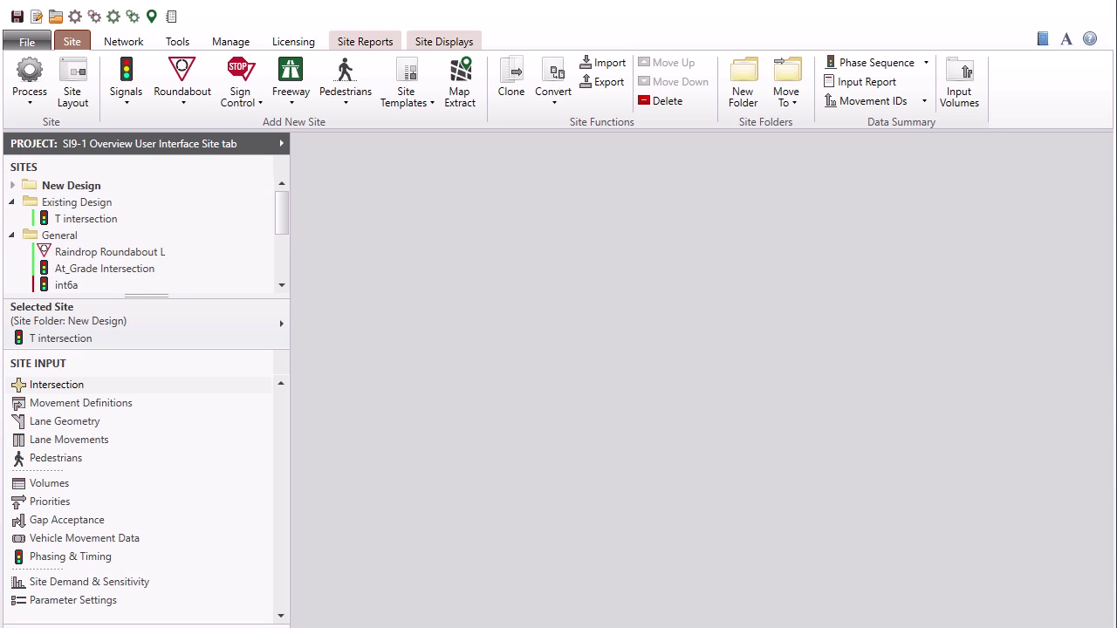
click(11, 185)
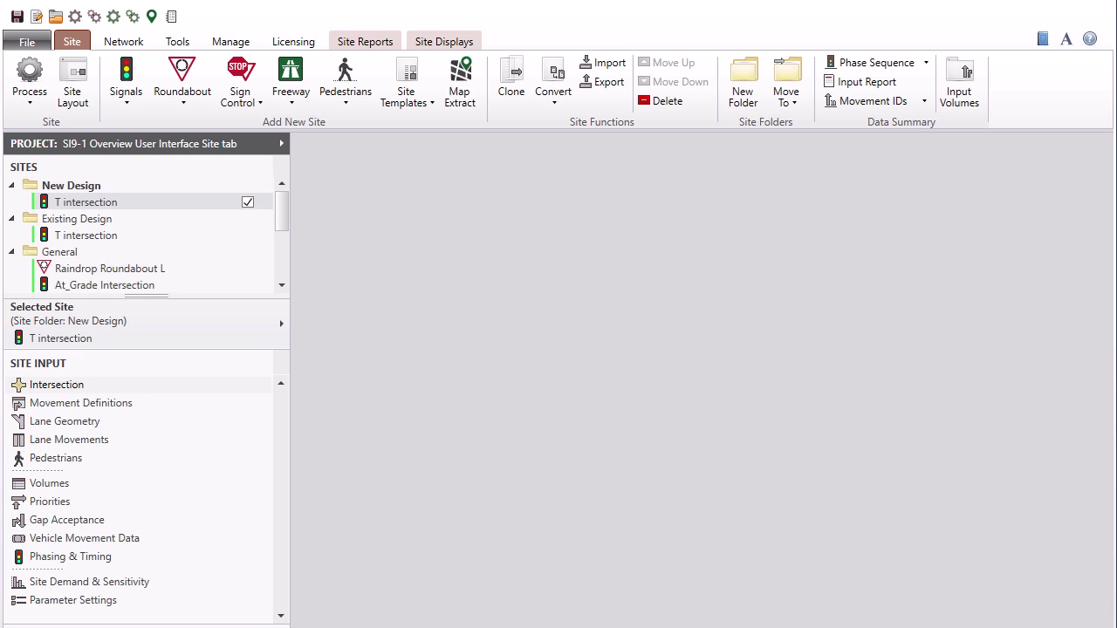
click(206, 237)
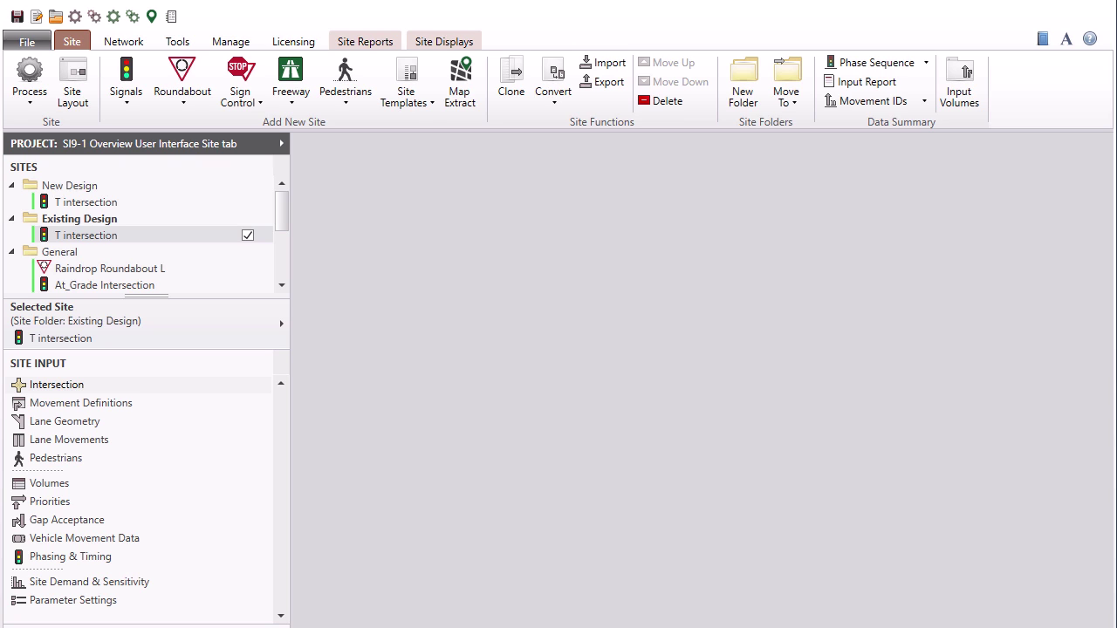
Select the T intersection site in the New Design folder and examine the commands available for it.
right_click(193, 203)
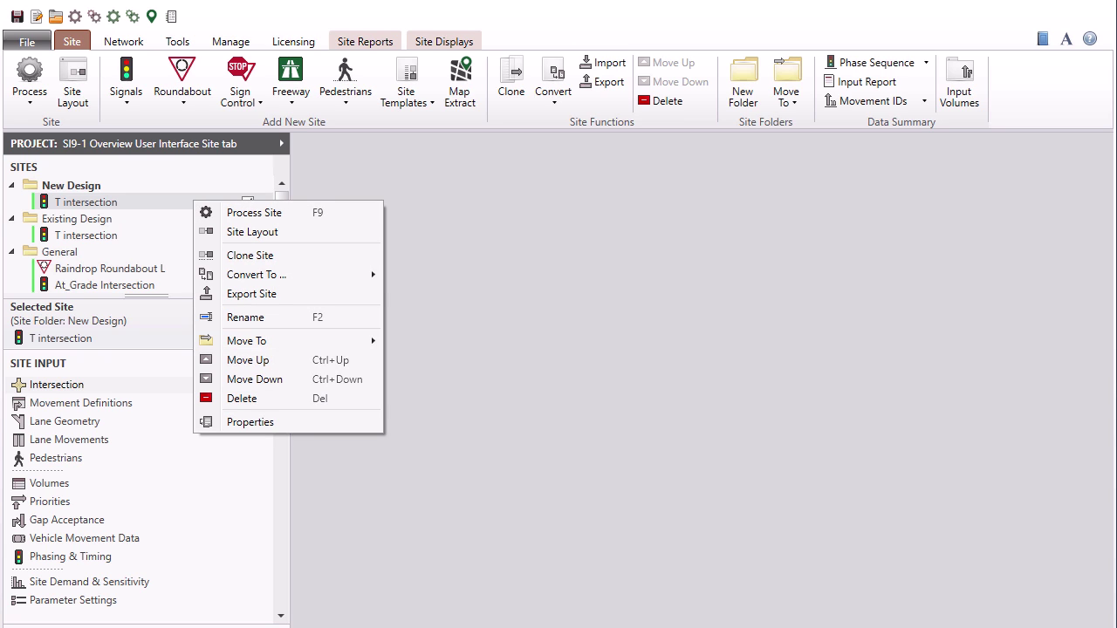
key(Escape)
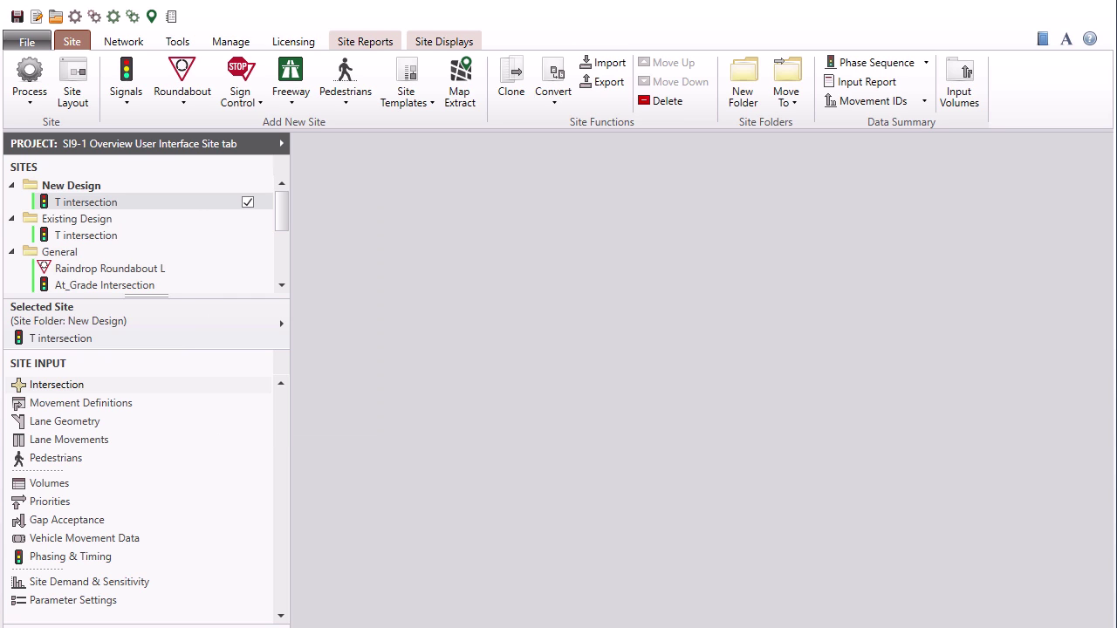
click(283, 329)
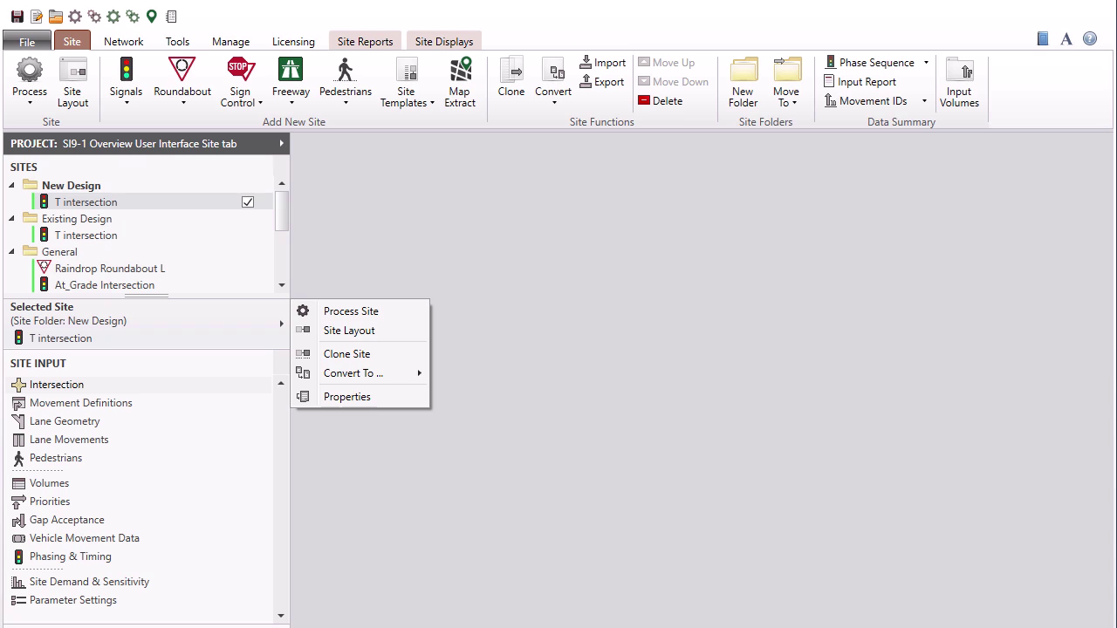
key(Escape)
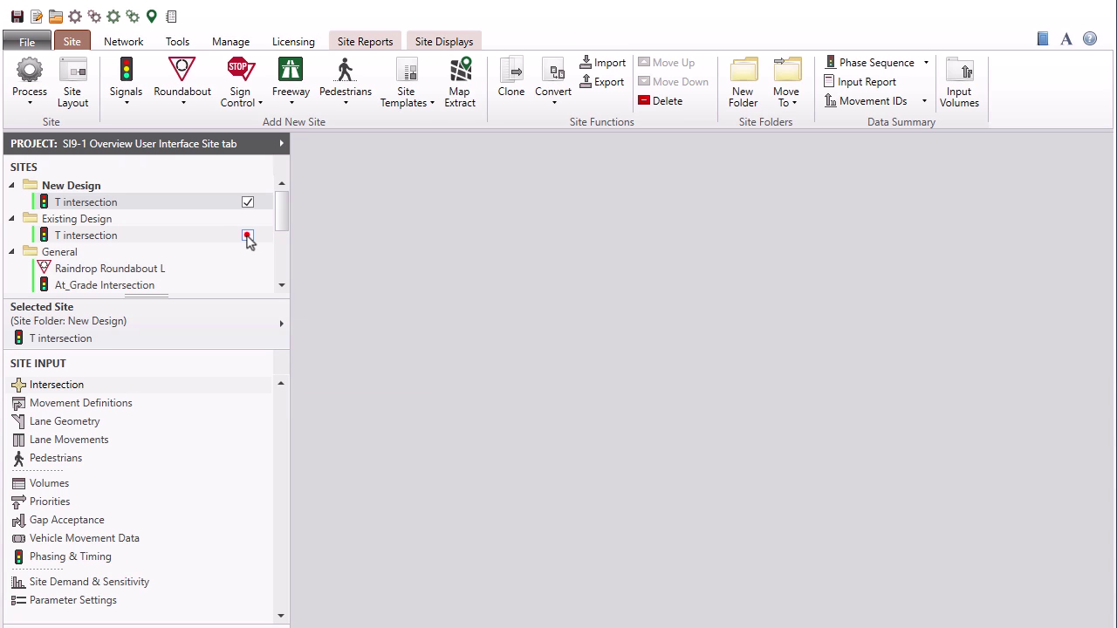
Add the Existing Design T intersection to the site selection and remove it again.
click(247, 236)
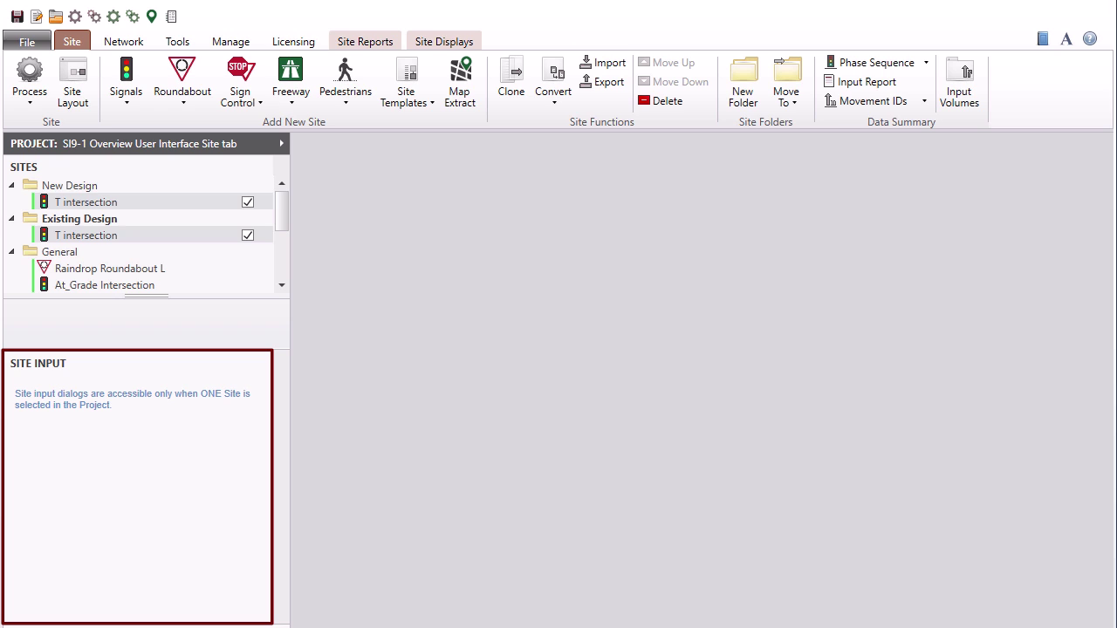
click(247, 236)
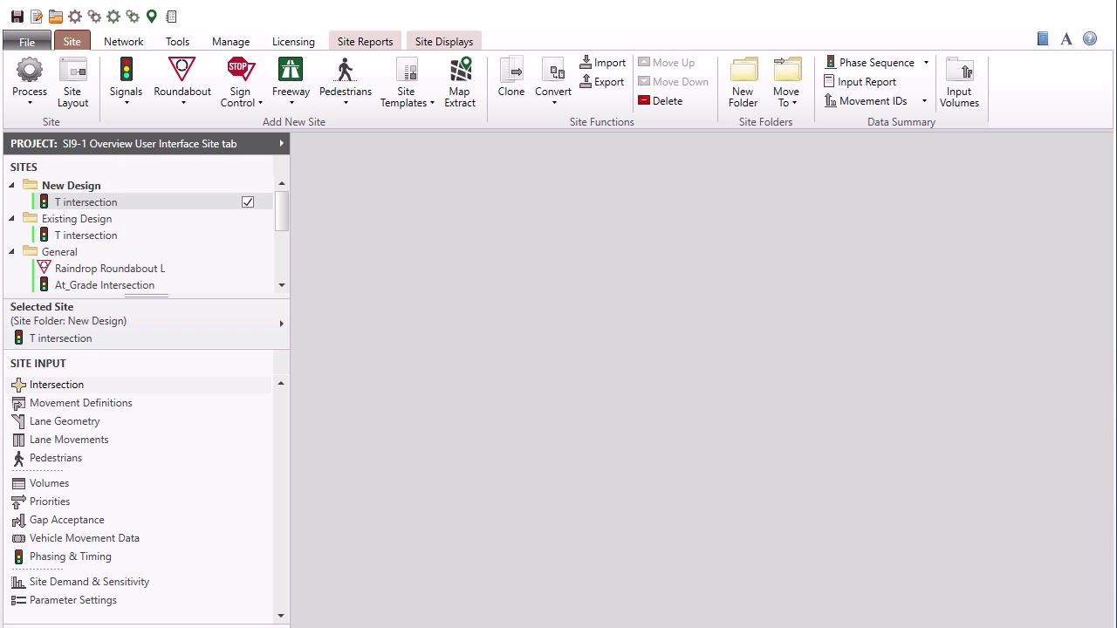
Display the site layouts of the New Design T intersection and Raindrop Roundabout L, and examine the commands available on the roundabout layout.
click(91, 109)
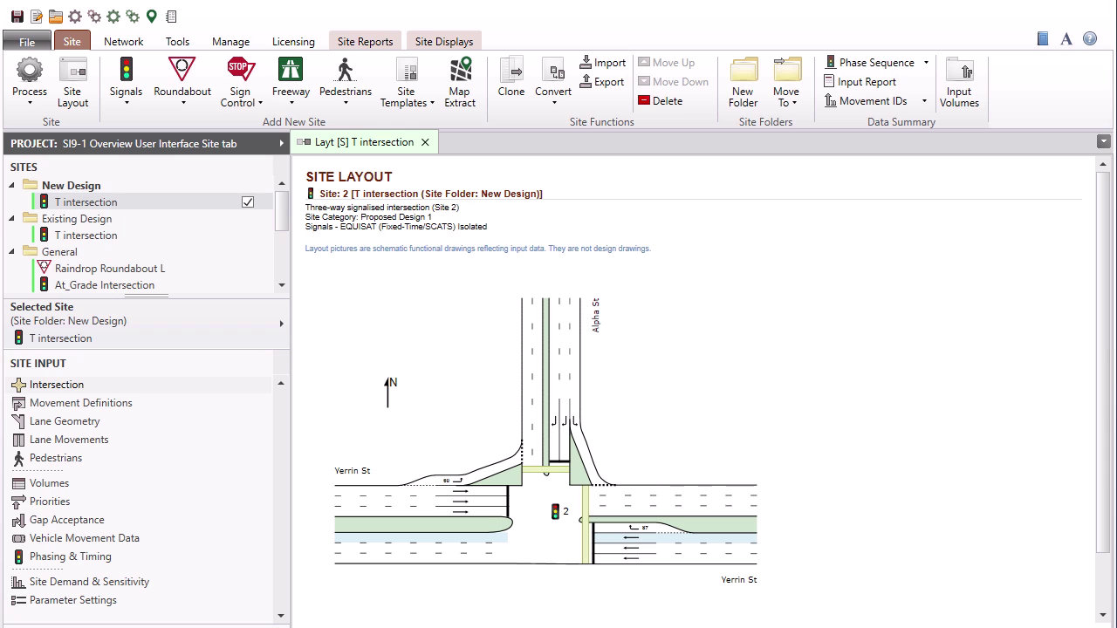
click(216, 274)
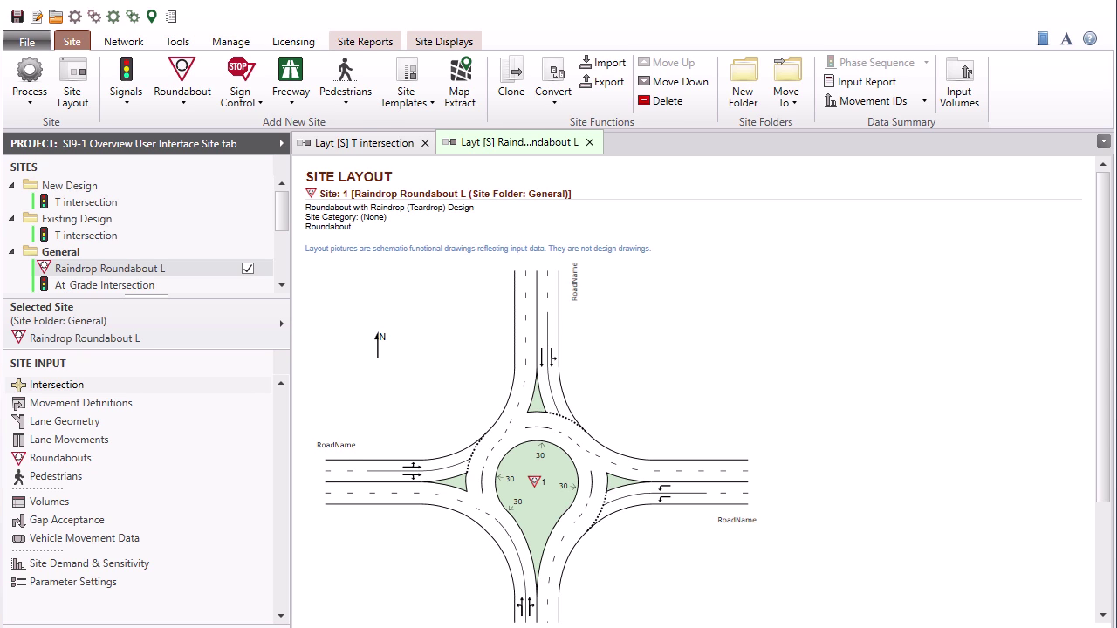
right_click(577, 521)
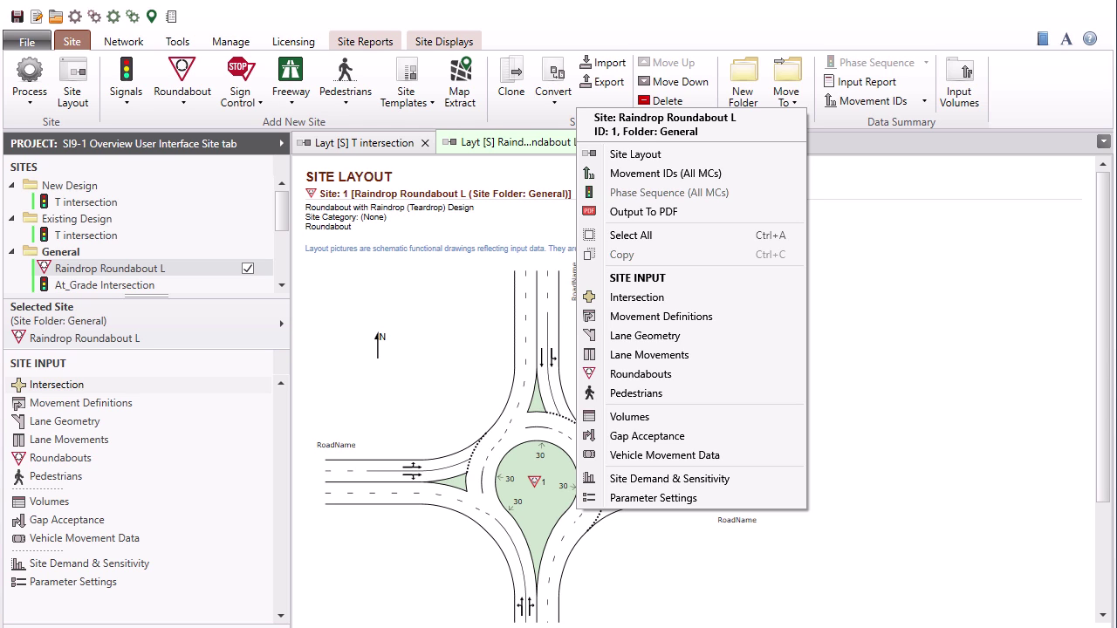
key(Escape)
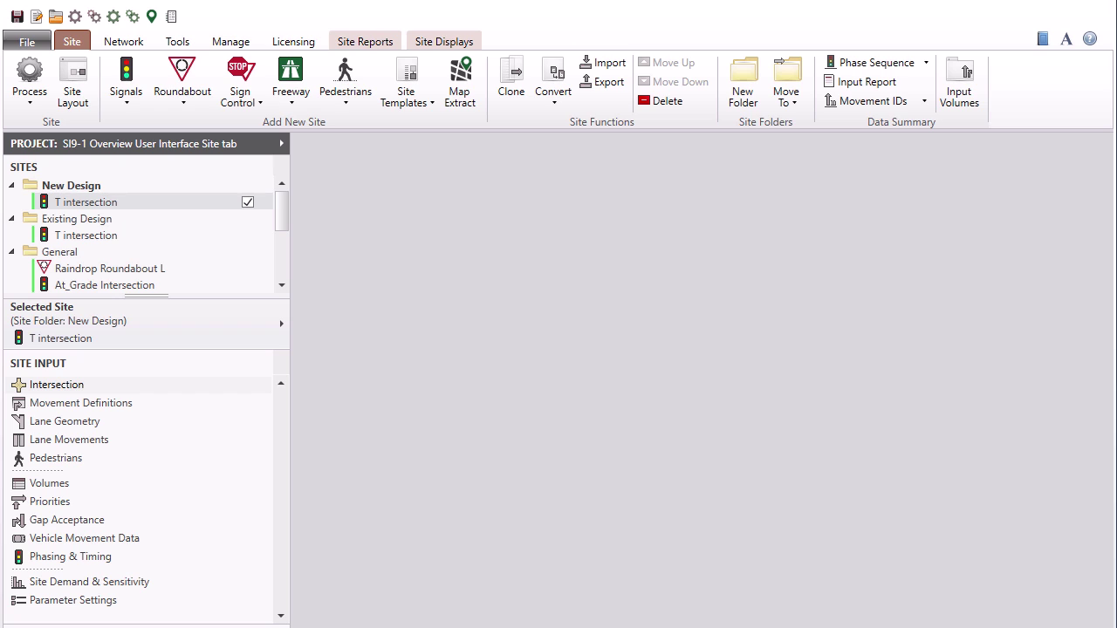
Examine the new-site options for signals, roundabouts, sign control, freeways and pedestrian crossings.
click(128, 104)
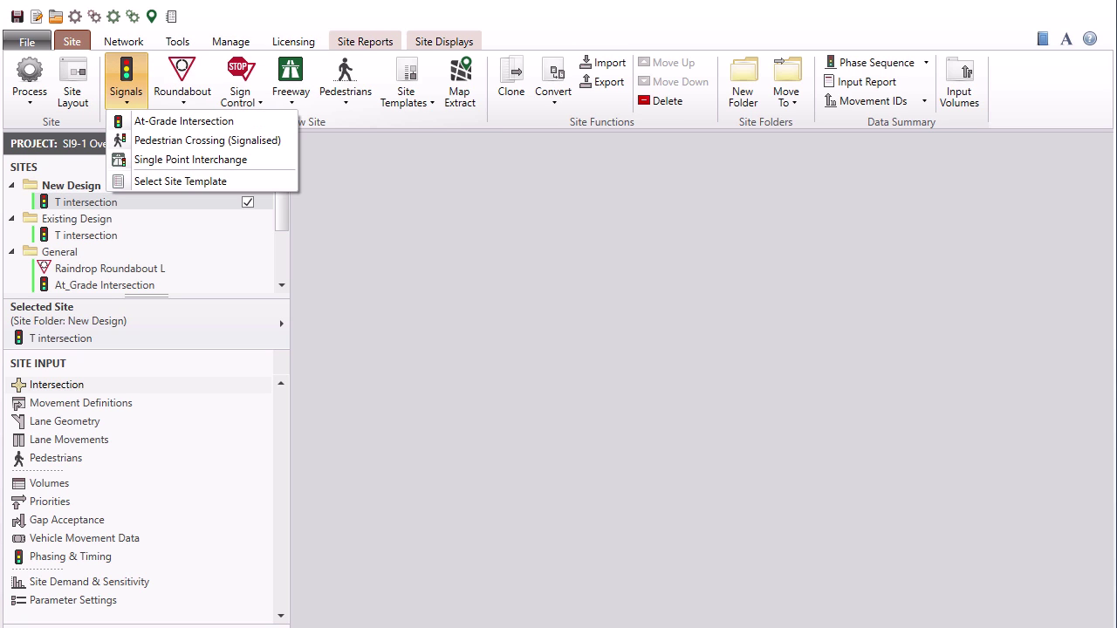
key(Escape)
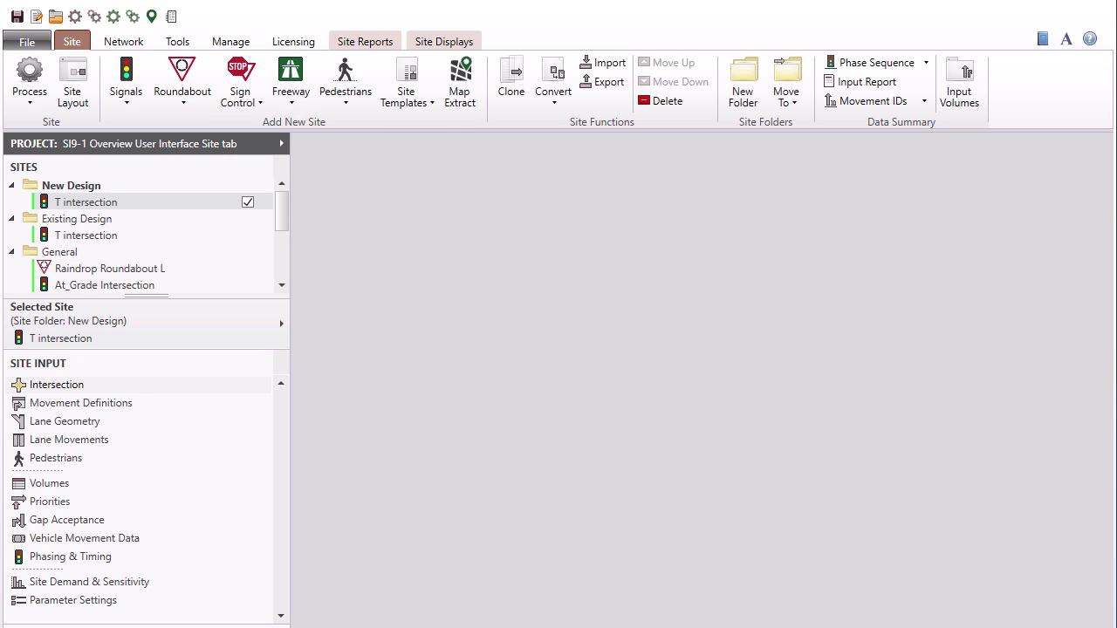
click(184, 103)
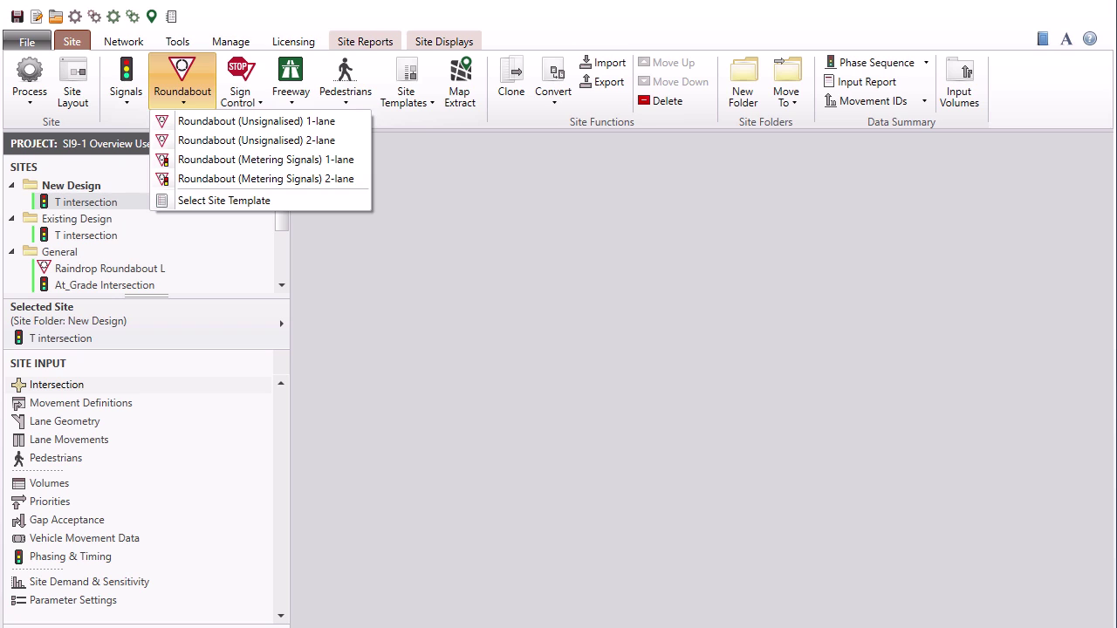
key(Escape)
click(262, 103)
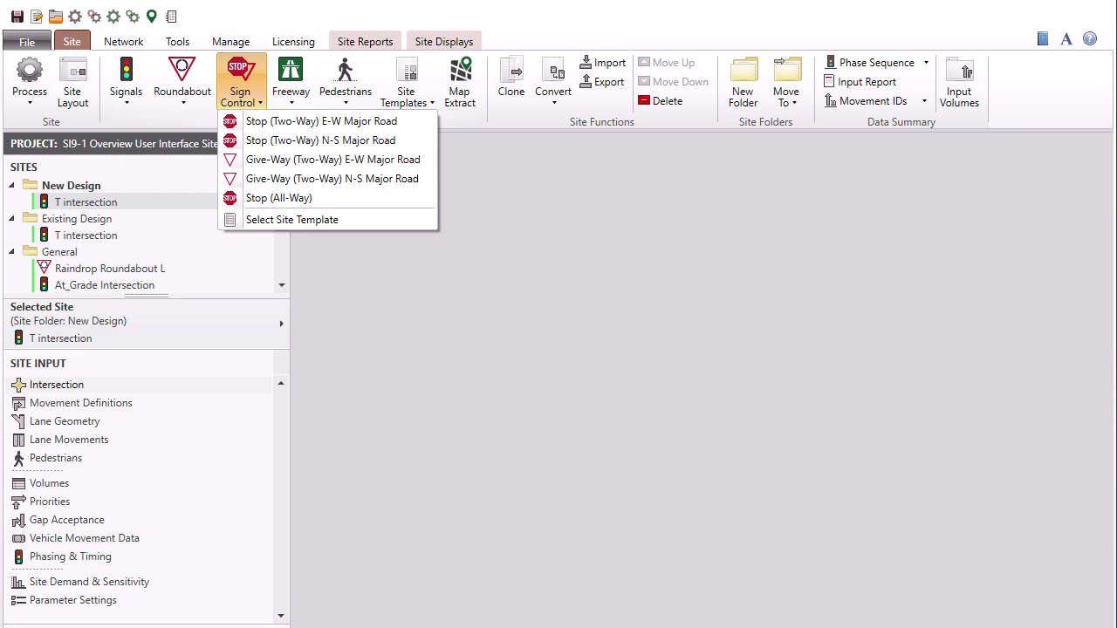
key(Escape)
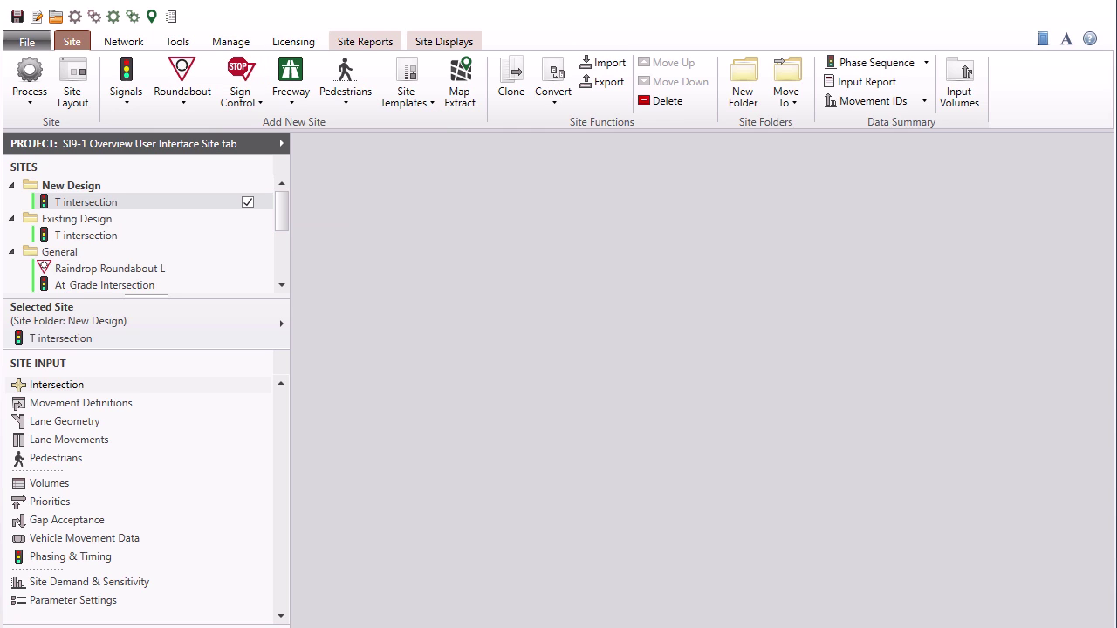
click(291, 96)
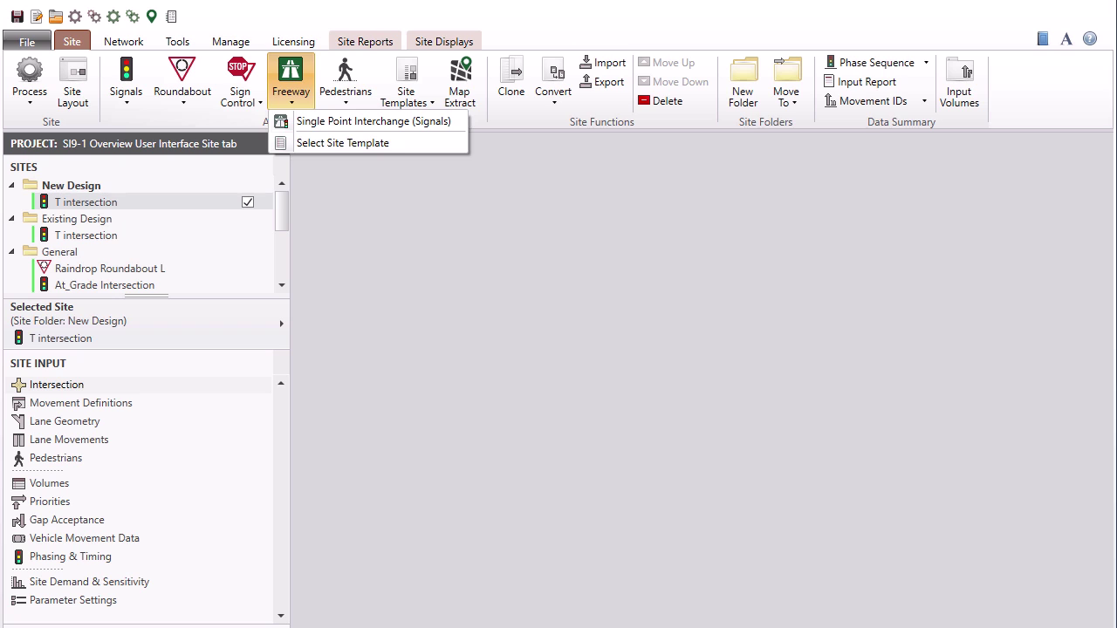
key(Escape)
click(348, 103)
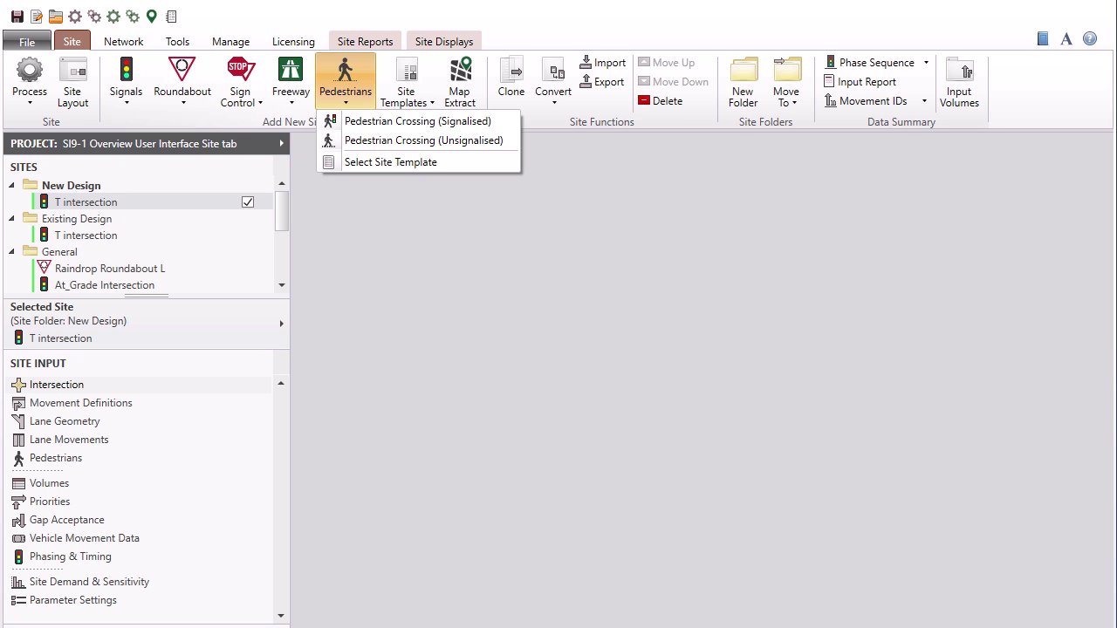
key(Escape)
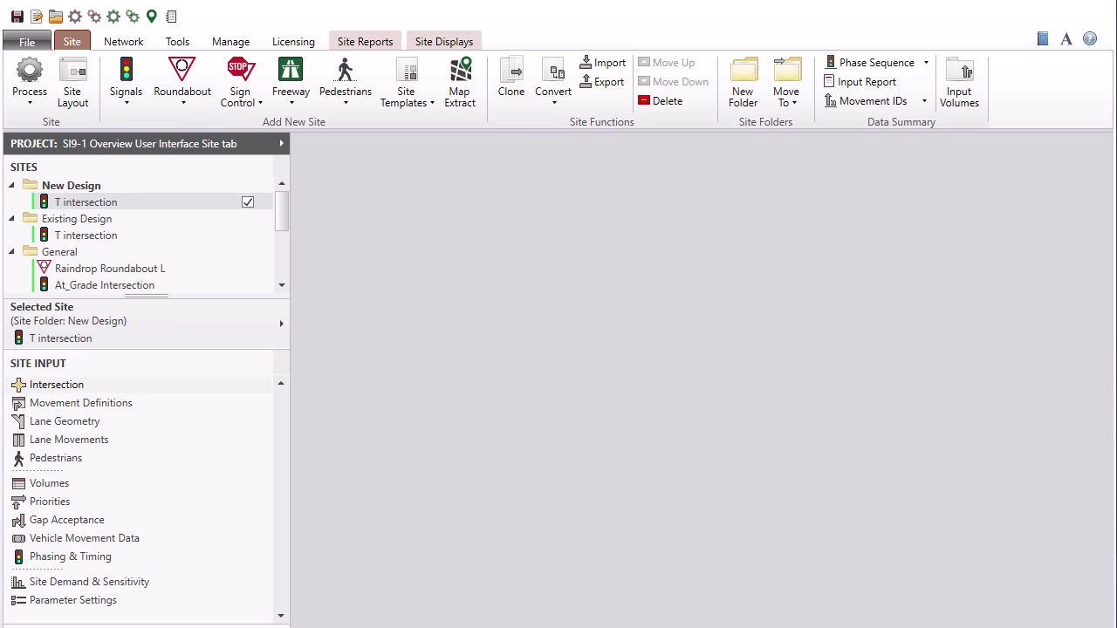
Preview the Two-Lane Signals L template for signals and the Rou 4-way 3-Lane US template for roundabouts.
click(432, 103)
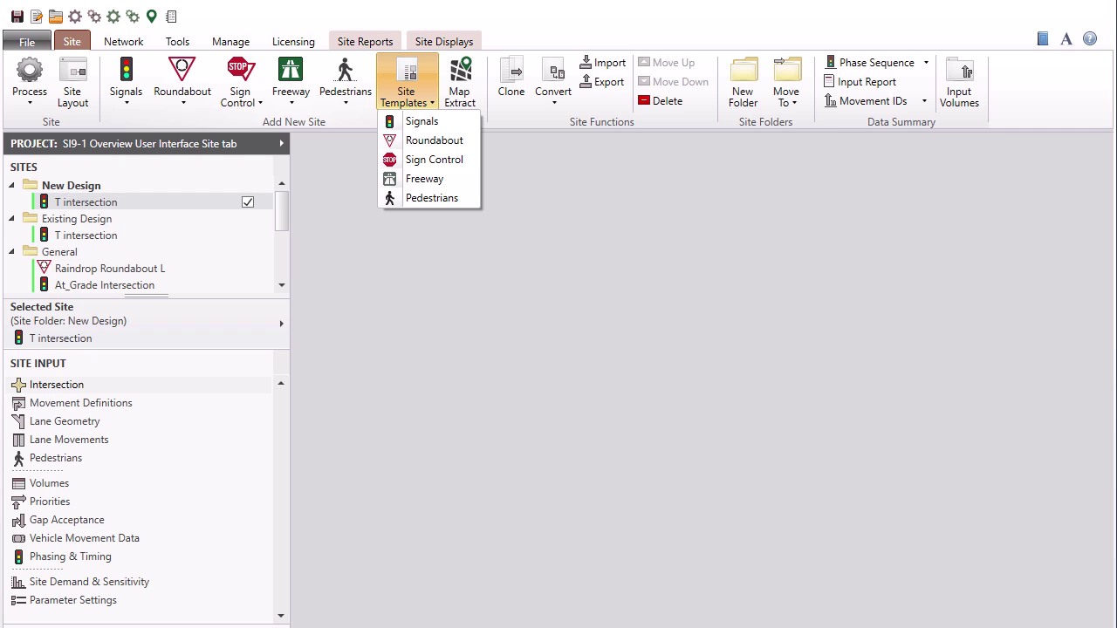
click(471, 123)
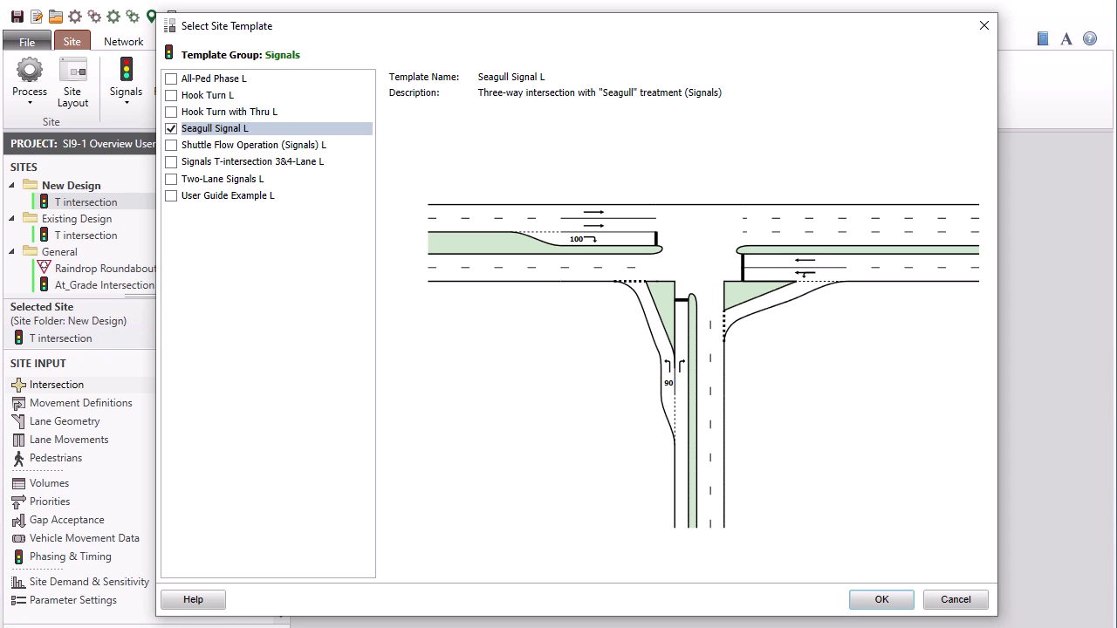
click(222, 179)
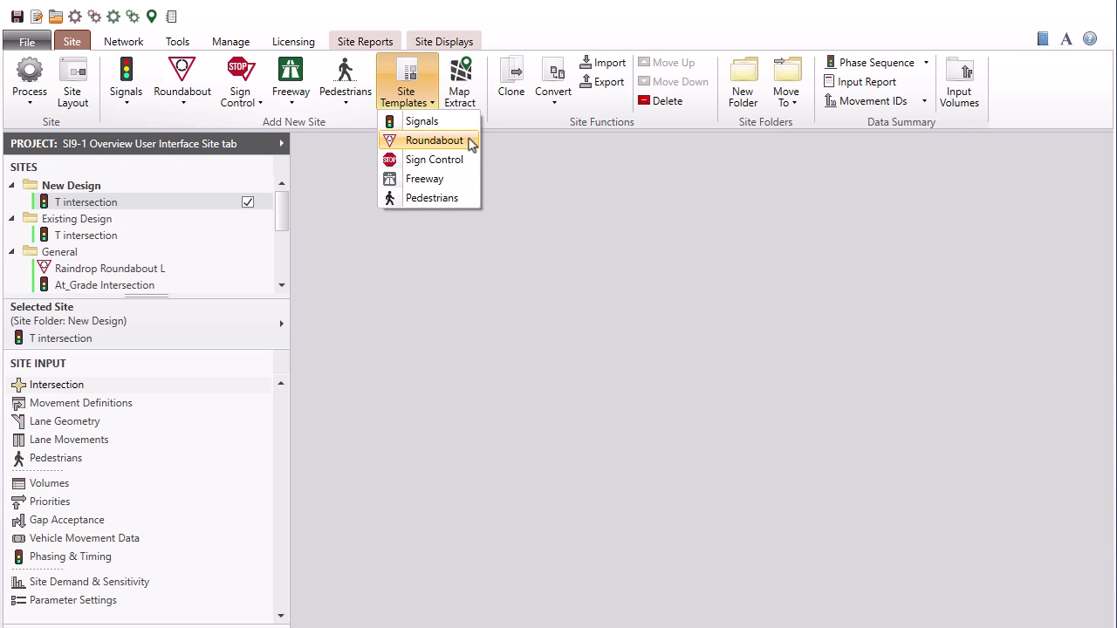
click(472, 144)
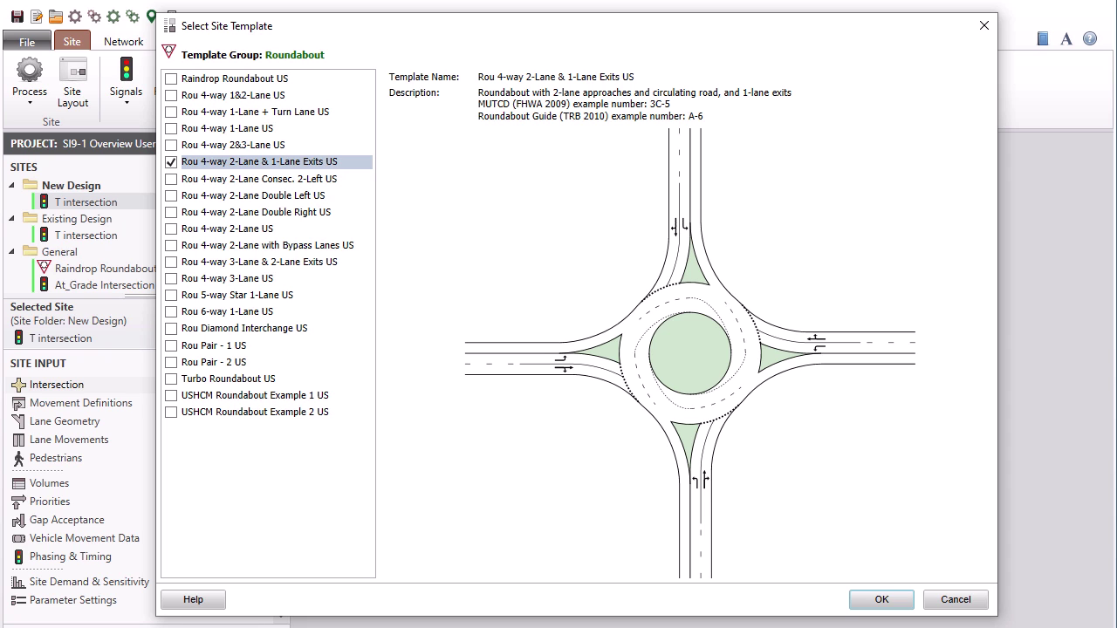
click(227, 278)
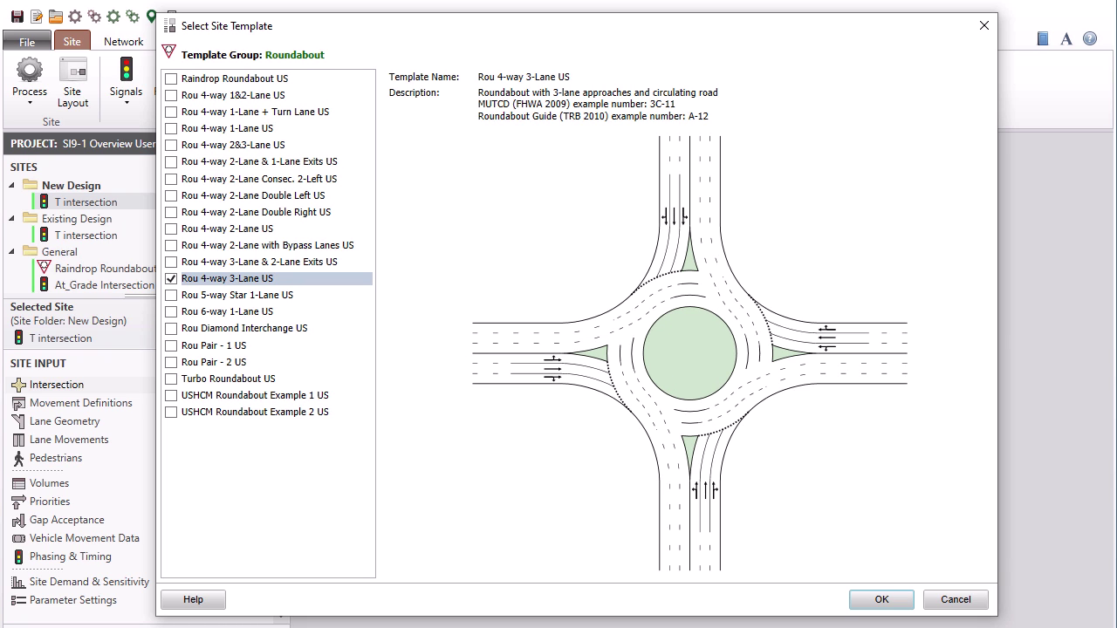
key(Escape)
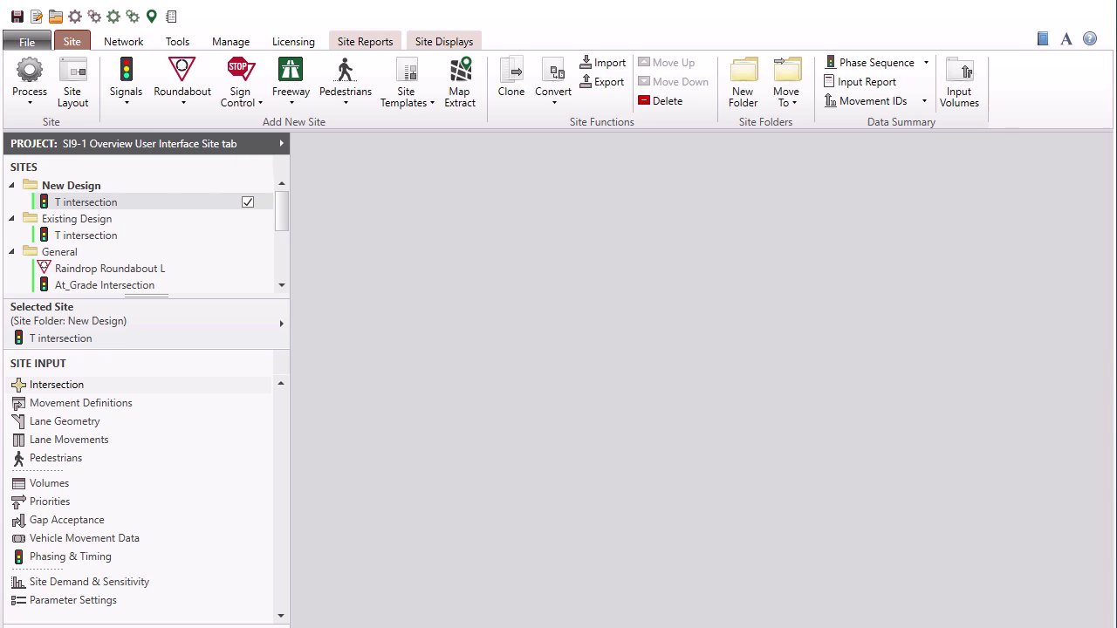
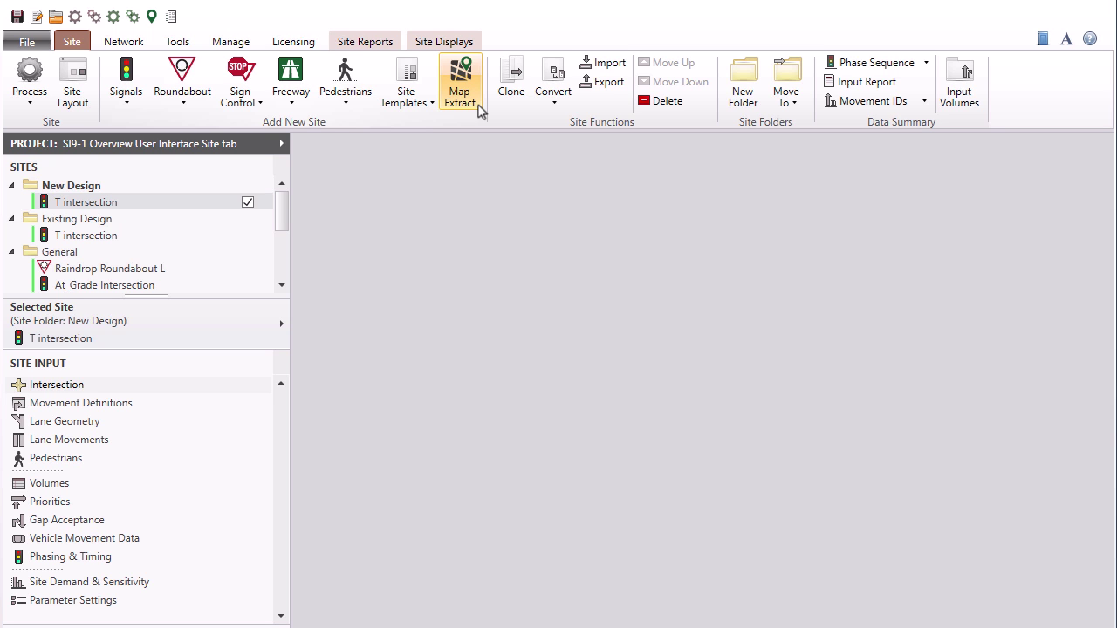
Open the Map Extract tool and locate Finlay Street on the Frankston sample map.
click(476, 105)
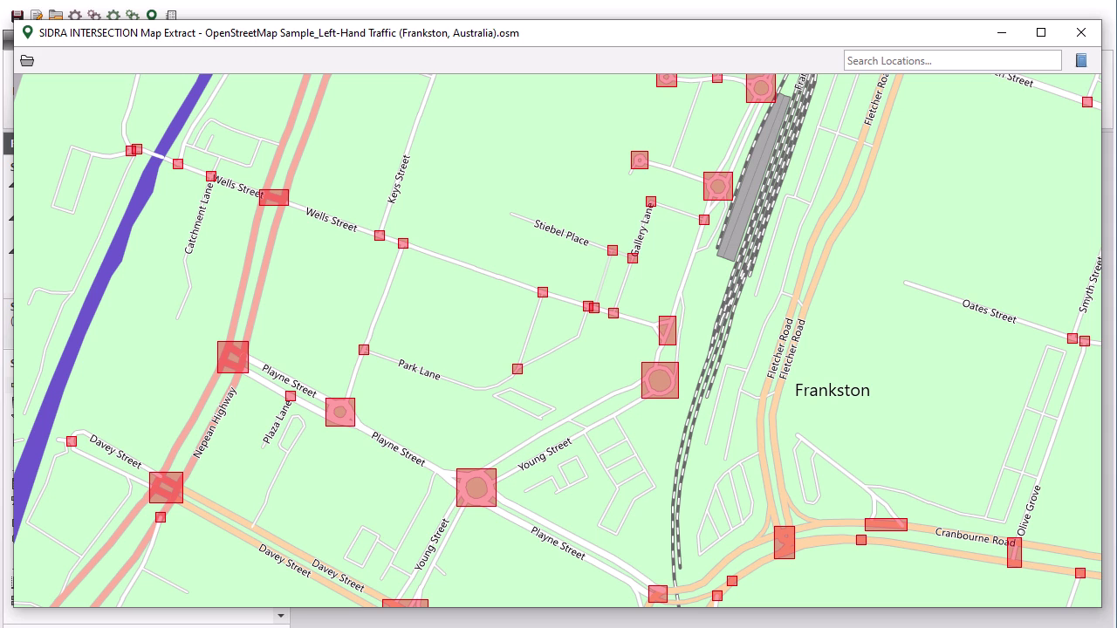
text(Finlay Street)
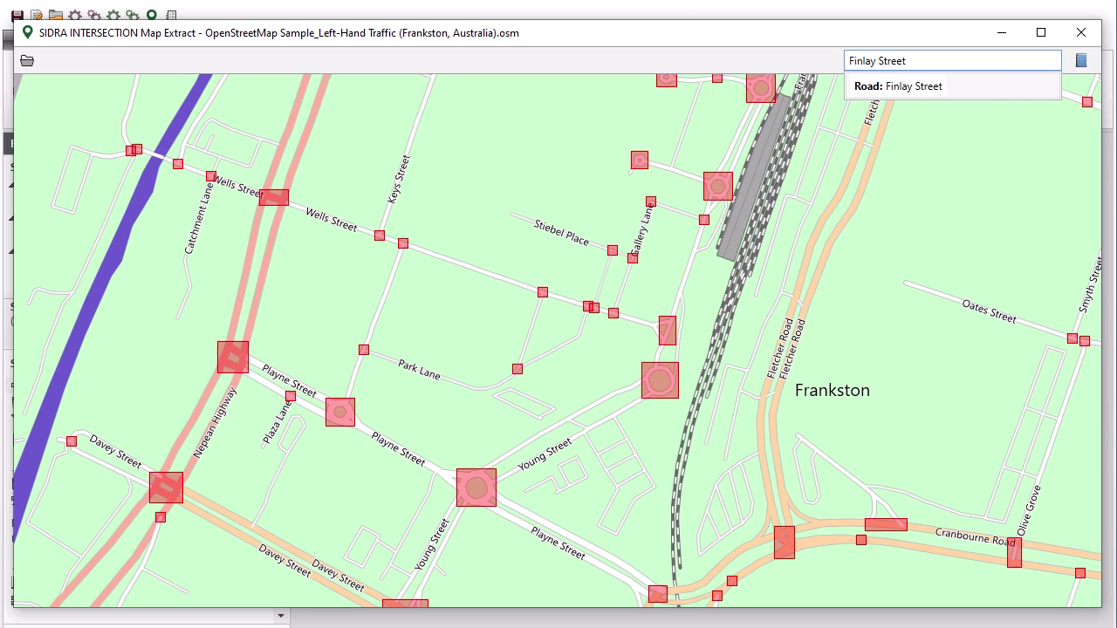
key(Return)
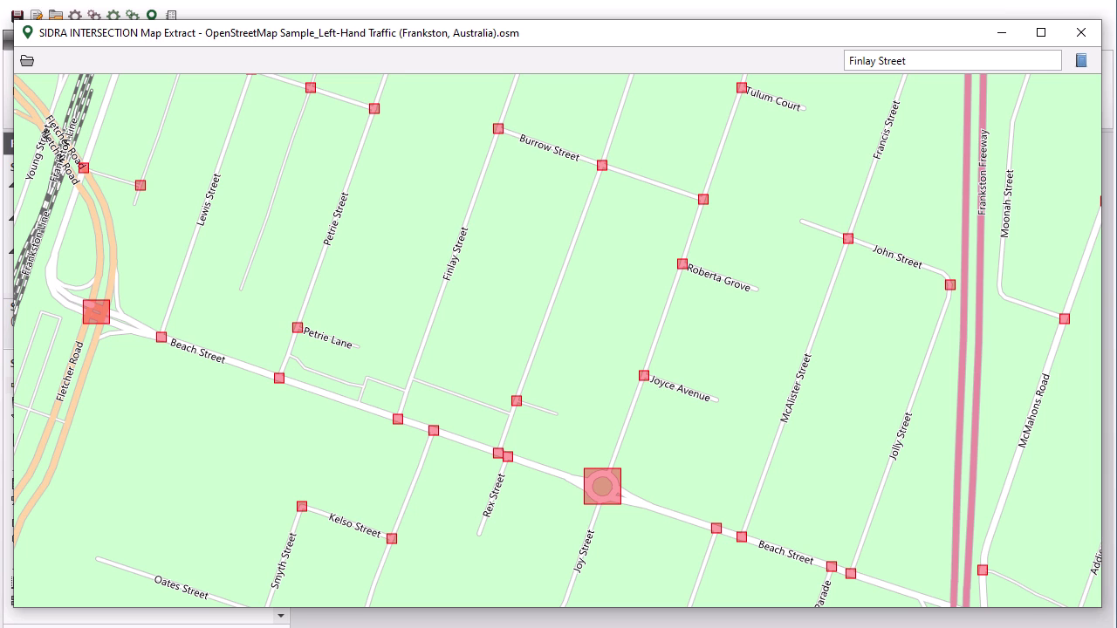
Import the Beach Street and Finlay Street intersection from the map as a two-way stop site with an E-W major road, and close its layout.
mouse_move(398, 420)
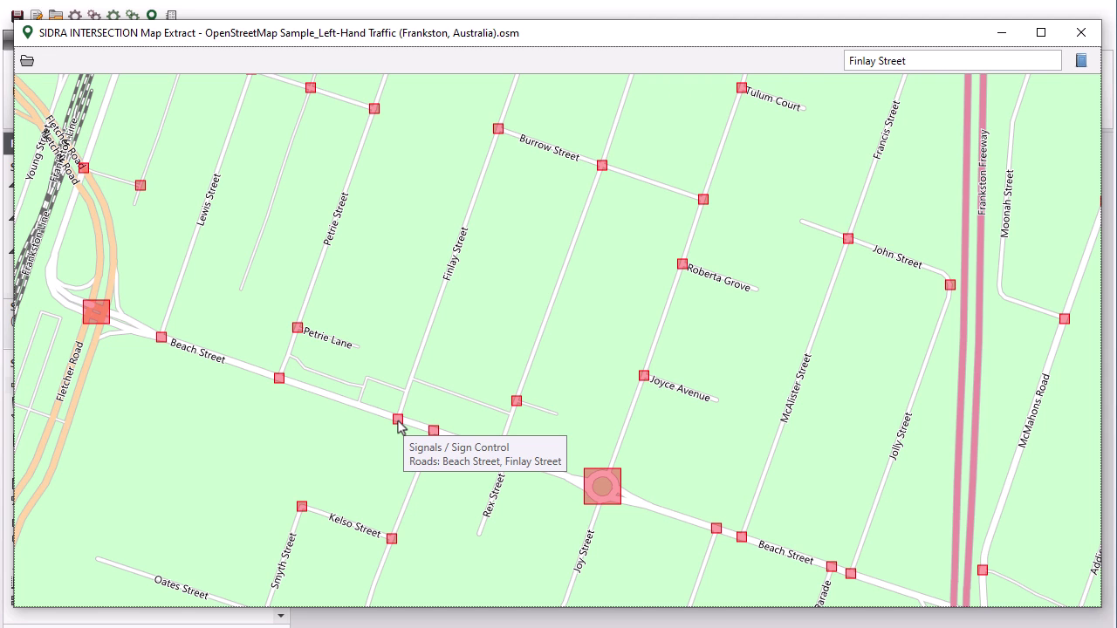
double_click(398, 421)
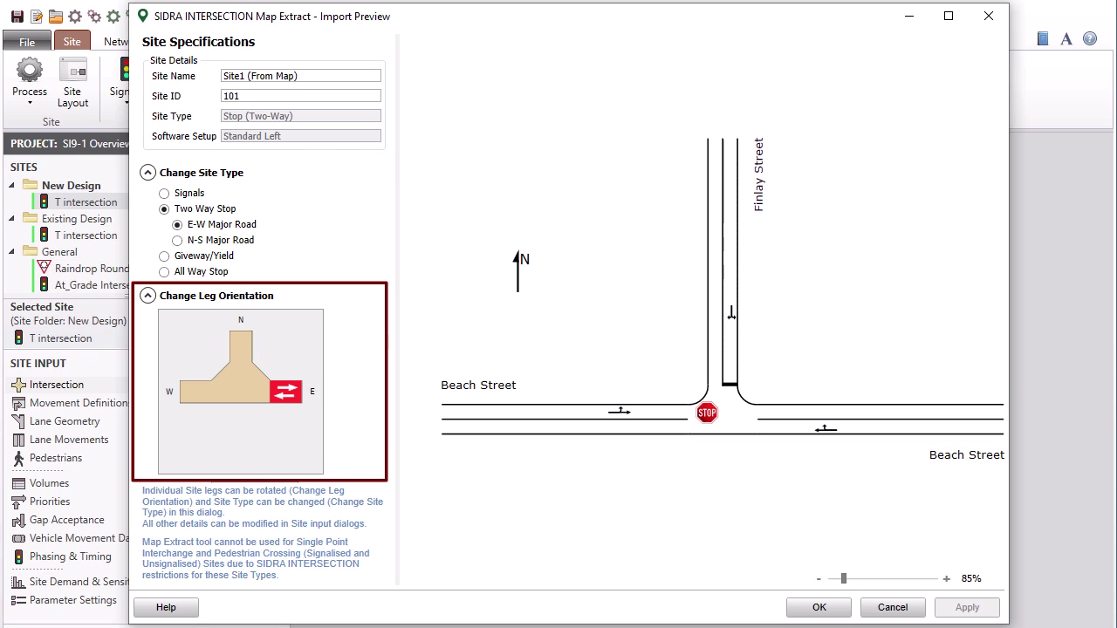
click(842, 609)
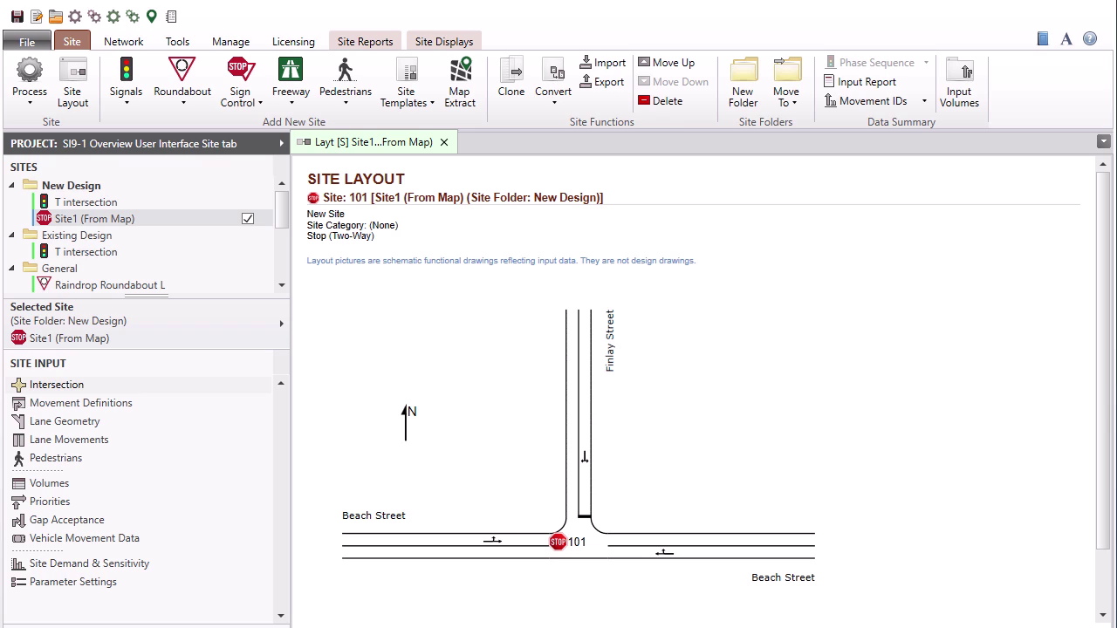
key(ctrl+F4)
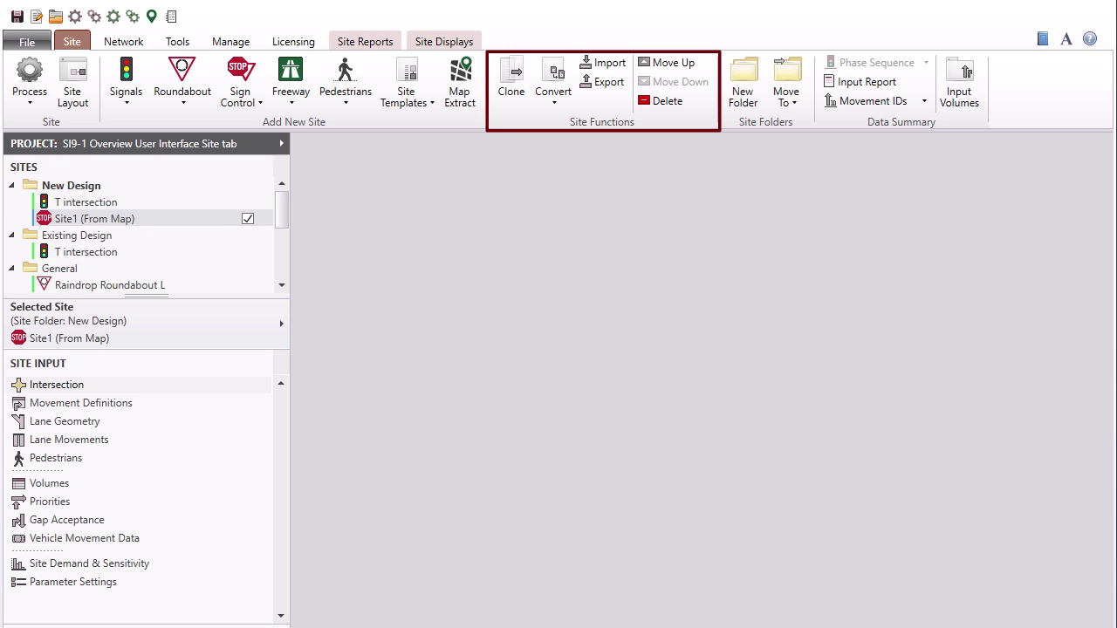
Move Site1 (From Map) up and back down within the New Design folder, and permanently delete it.
click(704, 65)
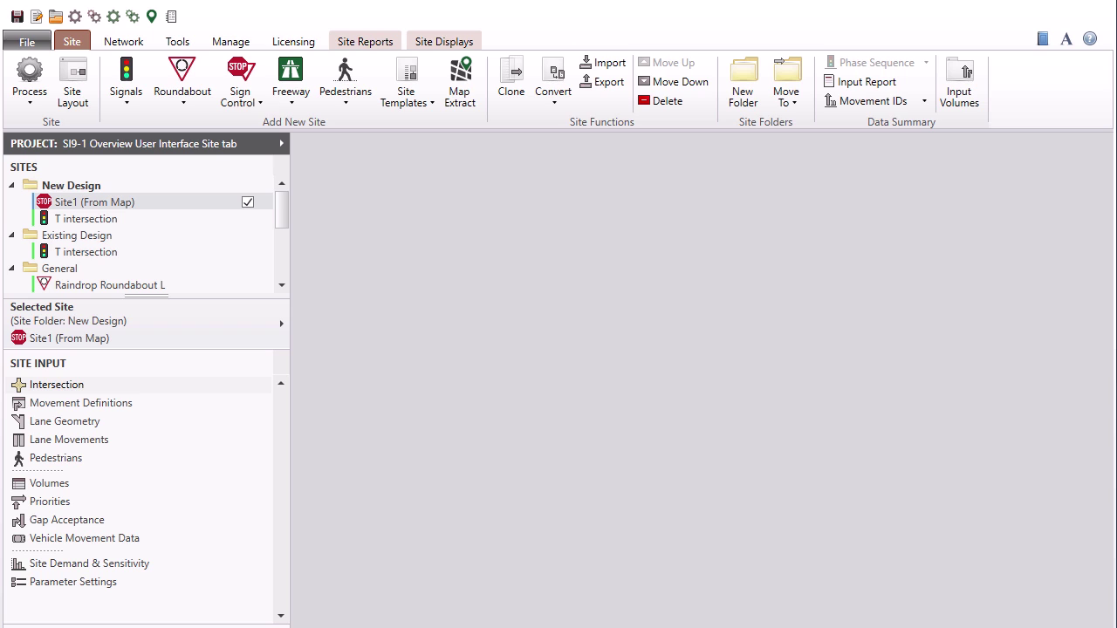
click(703, 80)
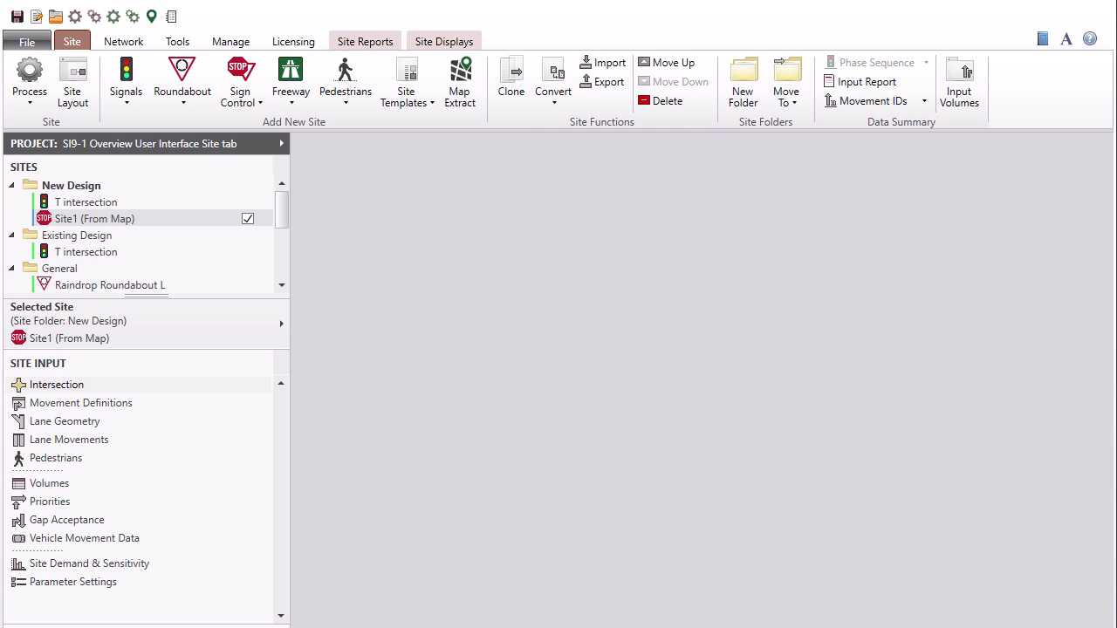
click(704, 102)
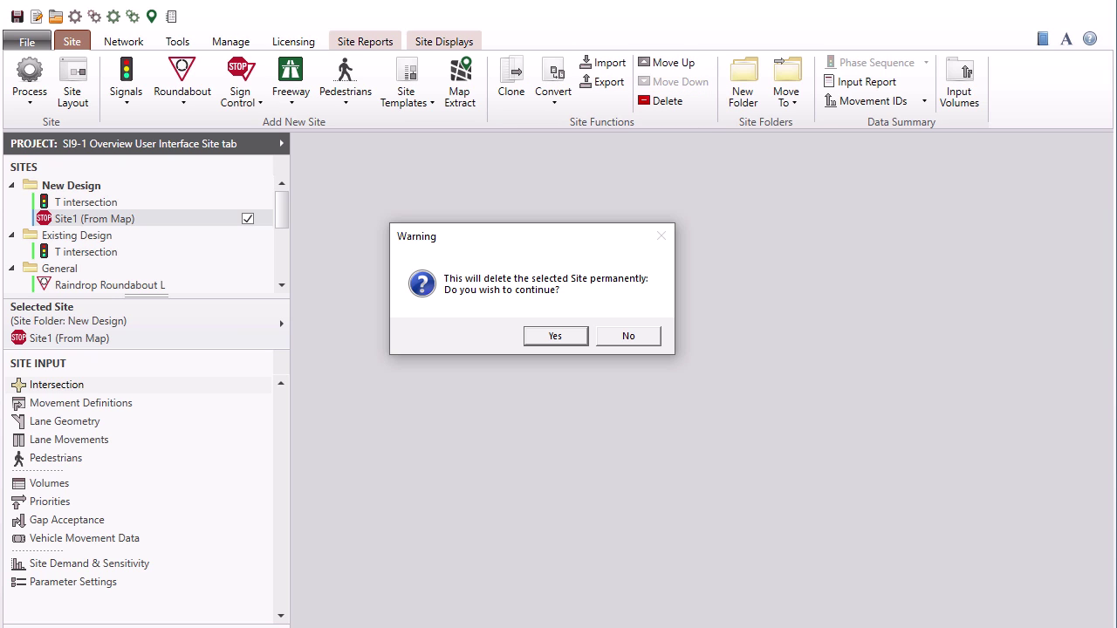
click(572, 336)
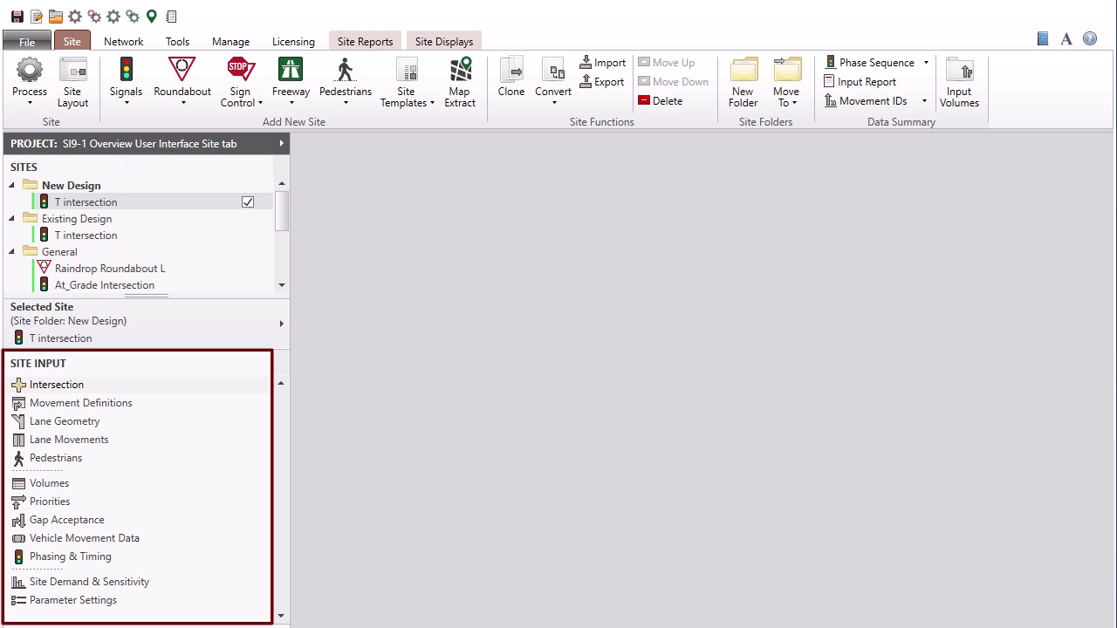
Compare the input lists of Raindrop Roundabout L and the New Design T intersection, and view the T intersection's Intersection input dialog.
click(209, 273)
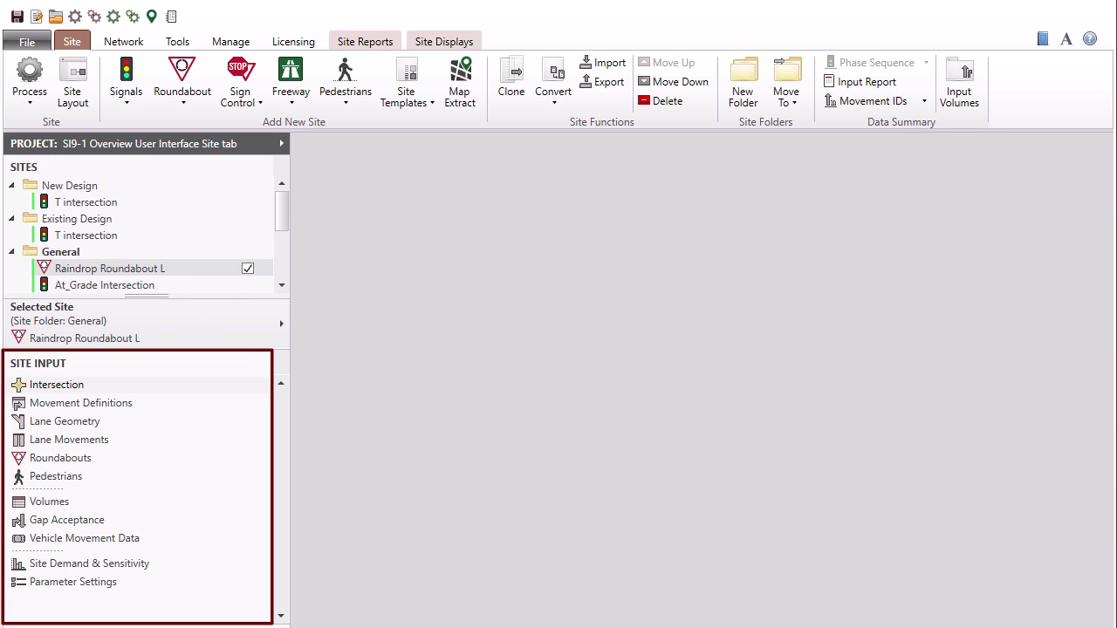
click(86, 201)
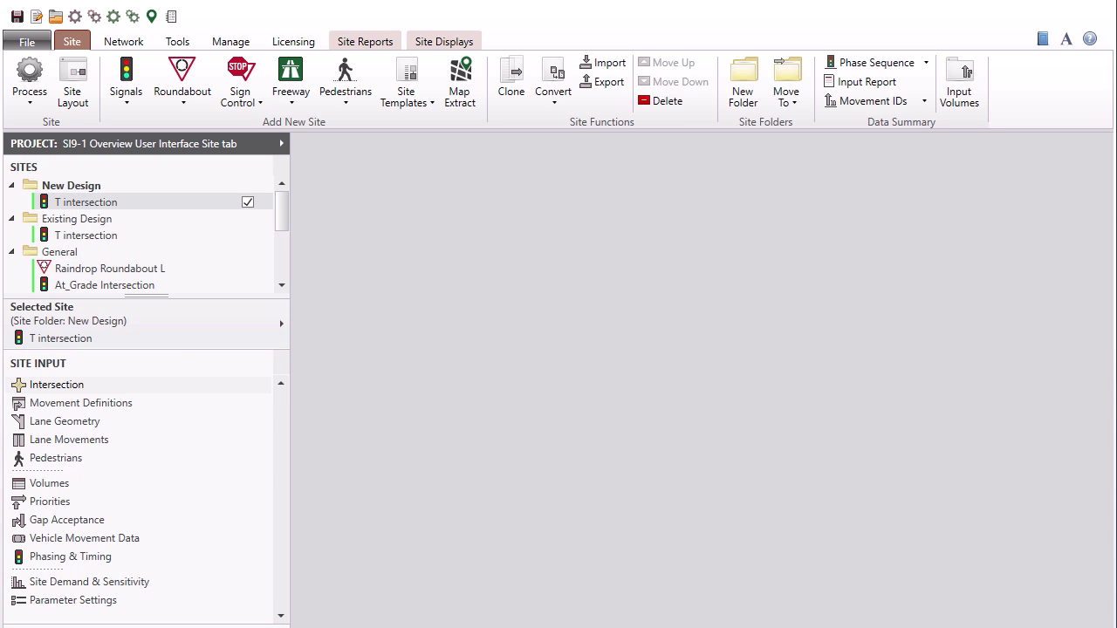
click(185, 387)
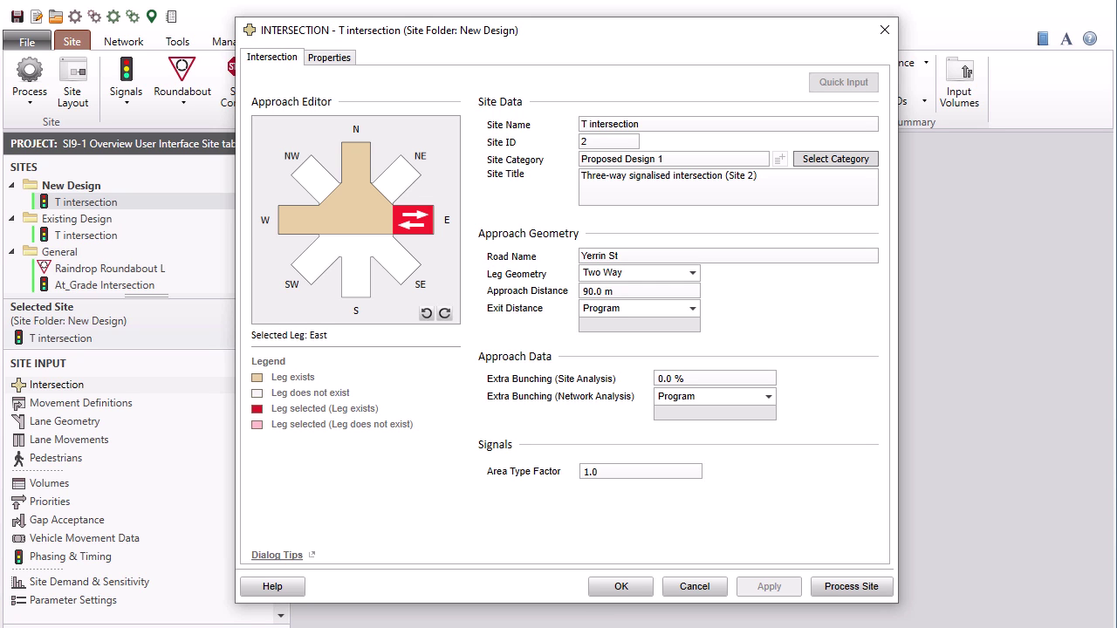
key(Escape)
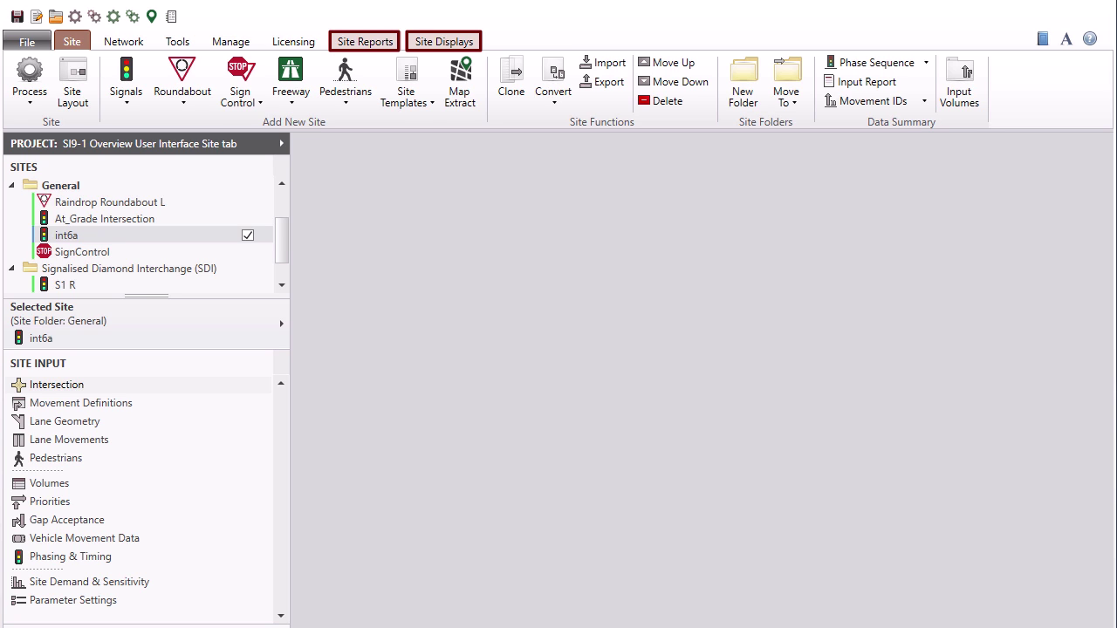
Process the int6a site in the General folder and open its Diagnostics report.
click(76, 16)
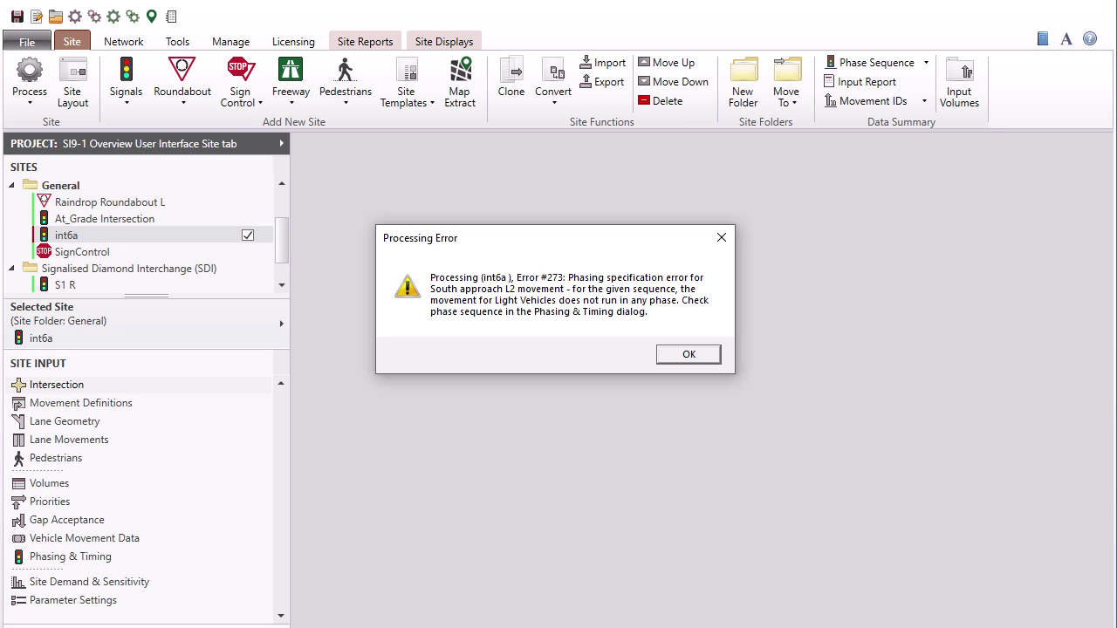
key(Return)
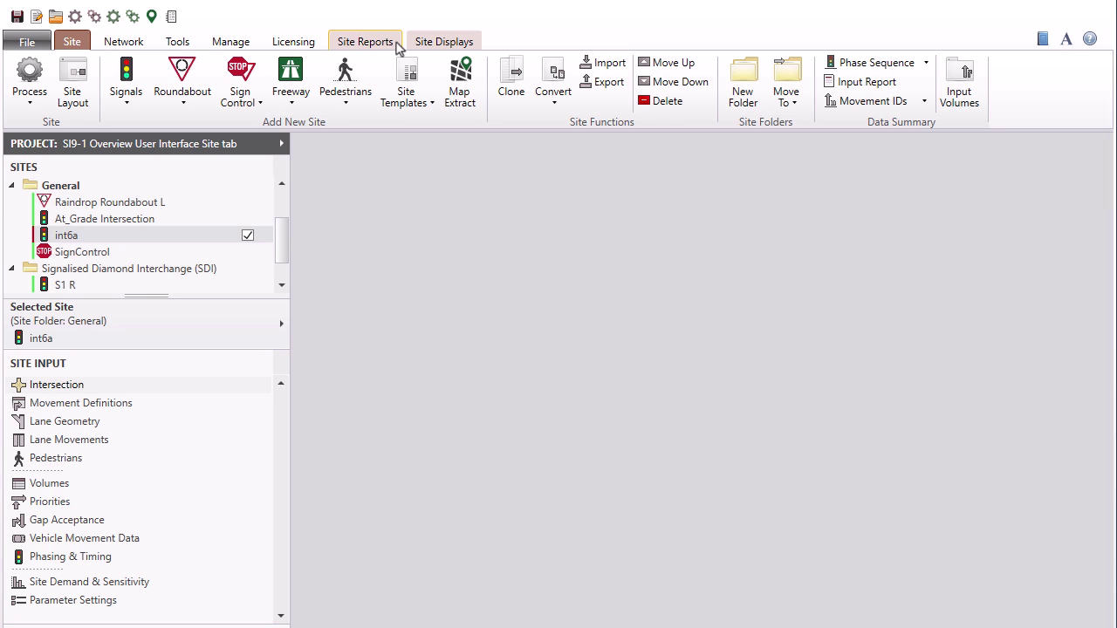
click(365, 42)
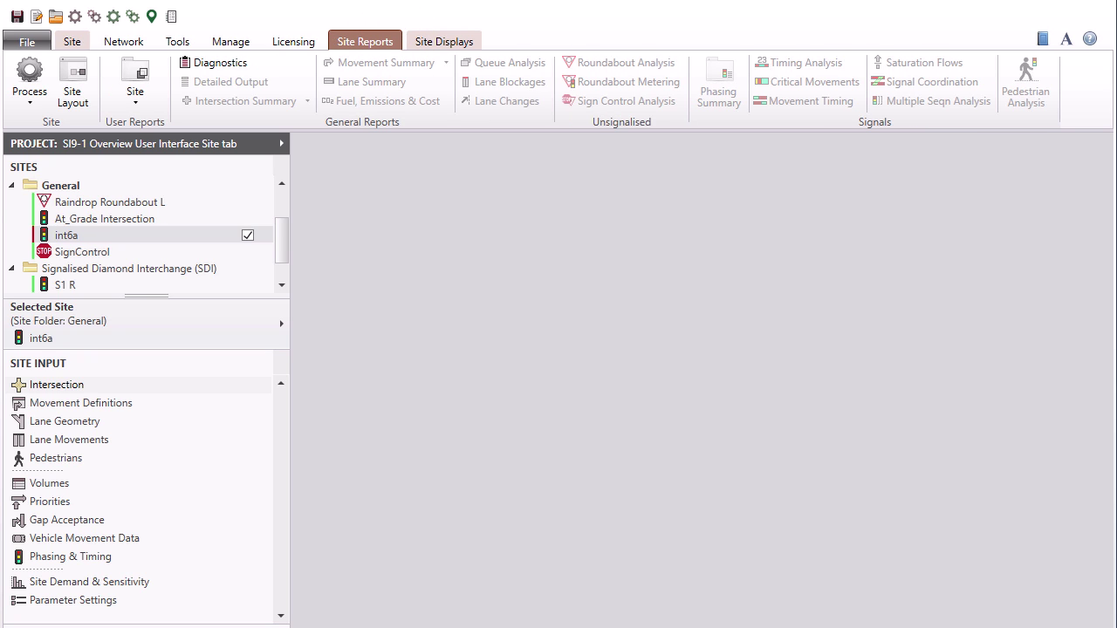
click(252, 65)
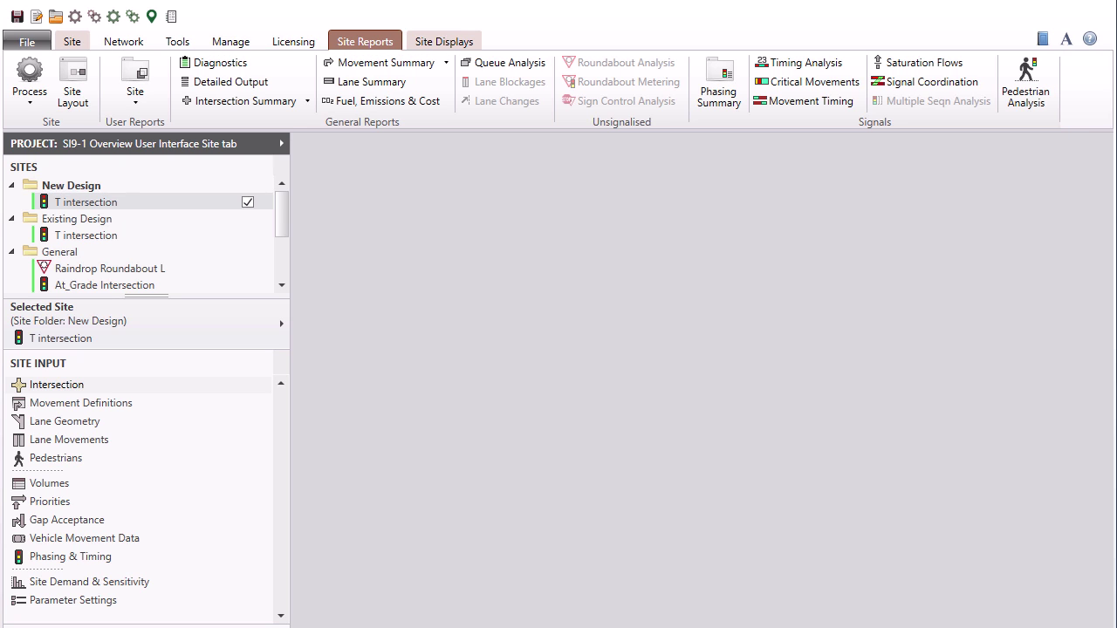
View the lane Level of Service display for the New Design T intersection and close it.
click(477, 42)
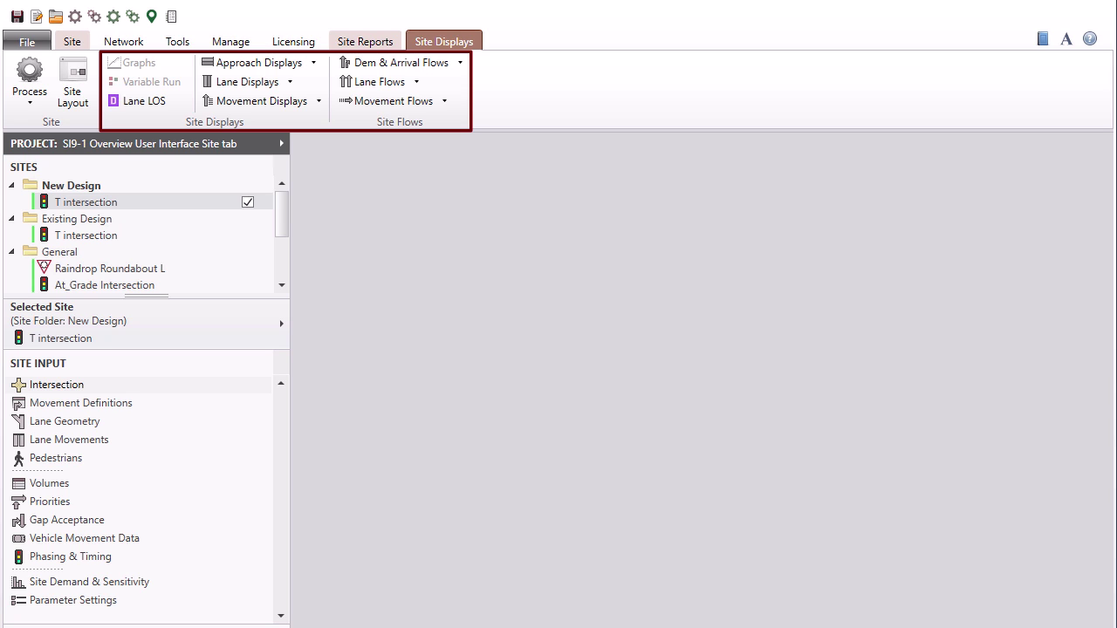
click(280, 85)
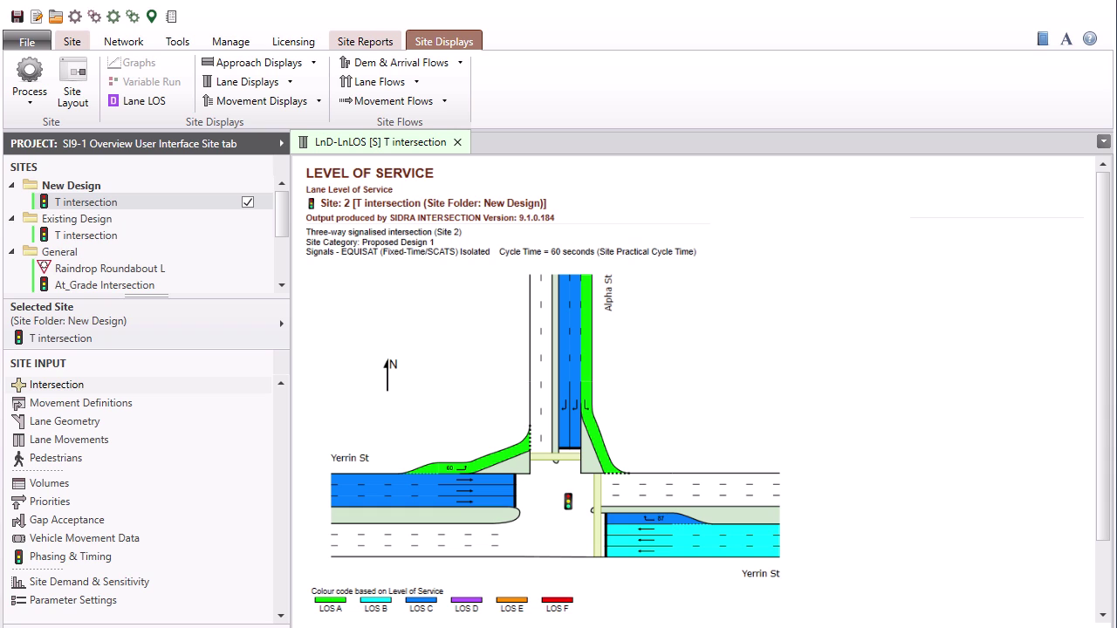
key(ctrl+F4)
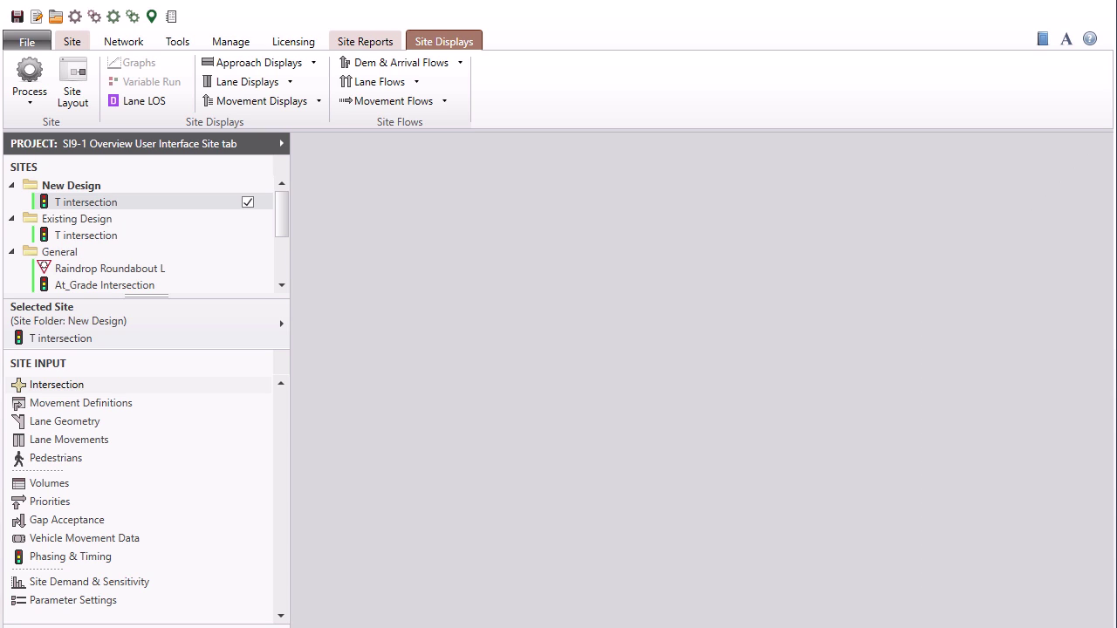
View the T intersection's arrival movement flows for all movement classes, including the site's context commands, and close the display.
click(445, 103)
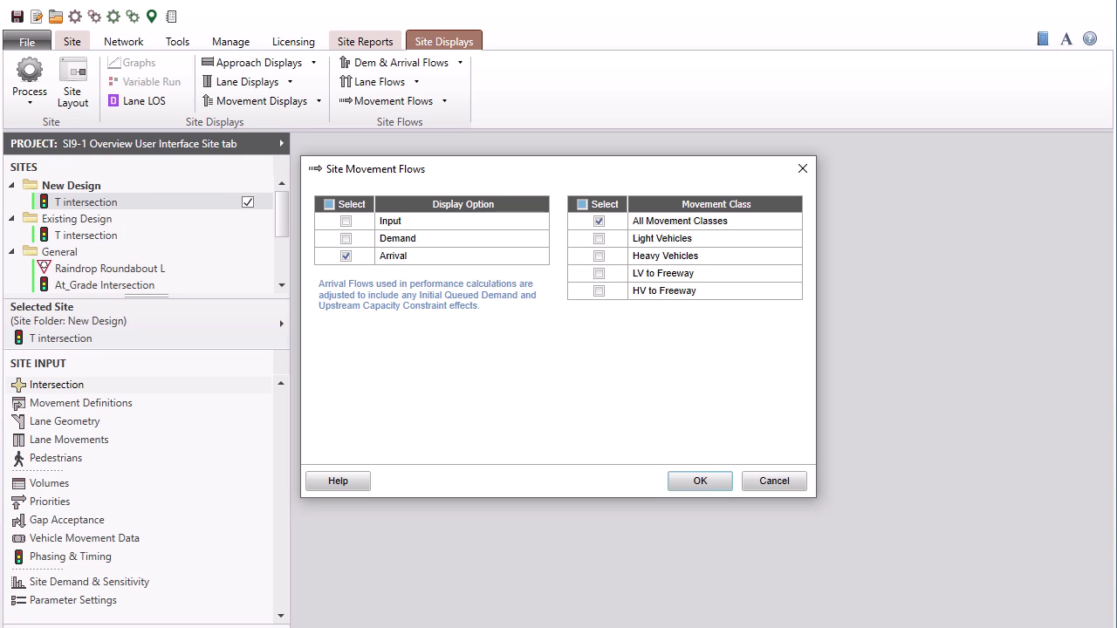
click(721, 483)
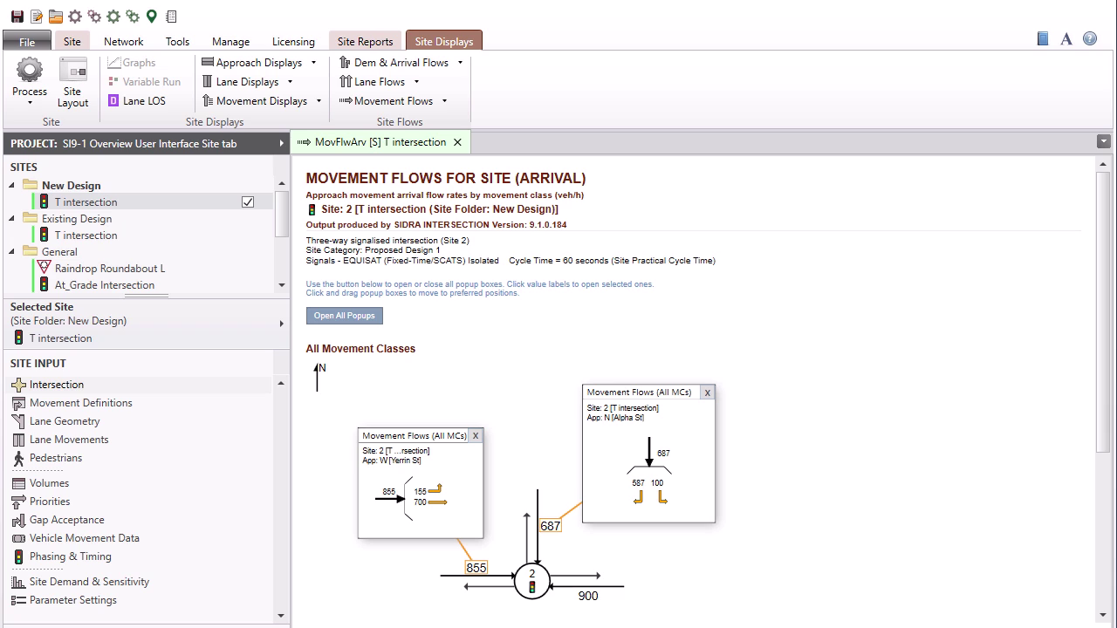
right_click(493, 557)
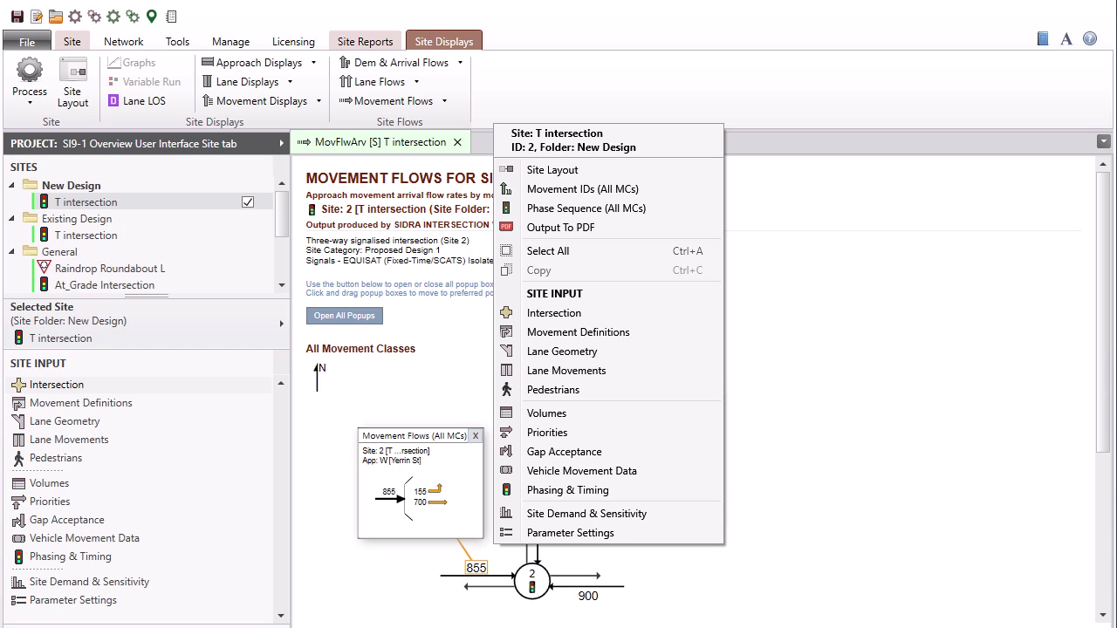
key(Escape)
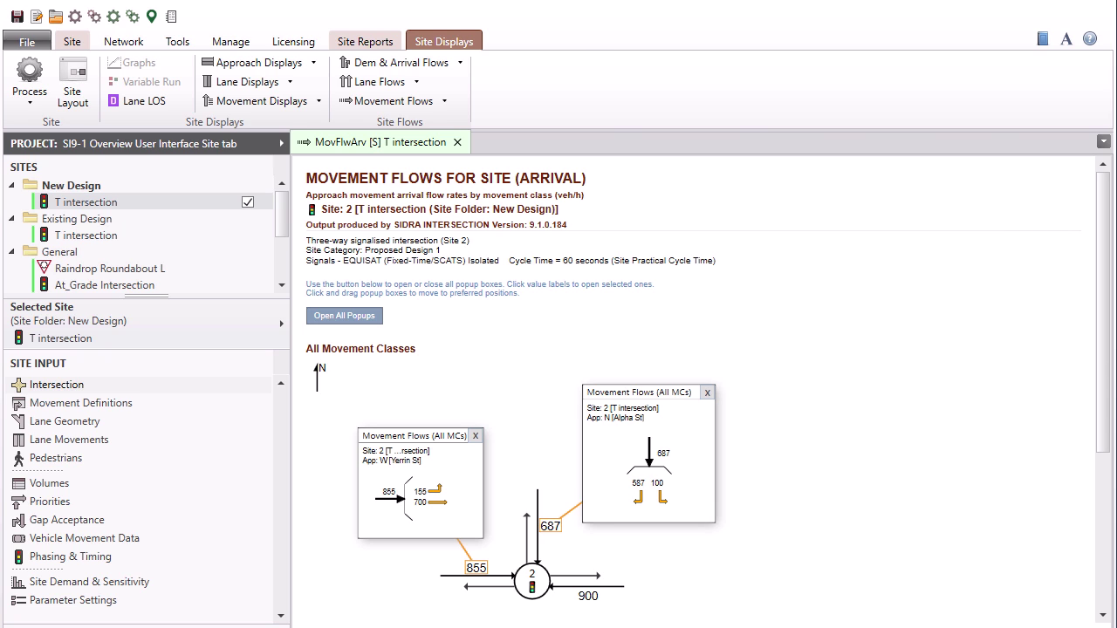
key(ctrl+F4)
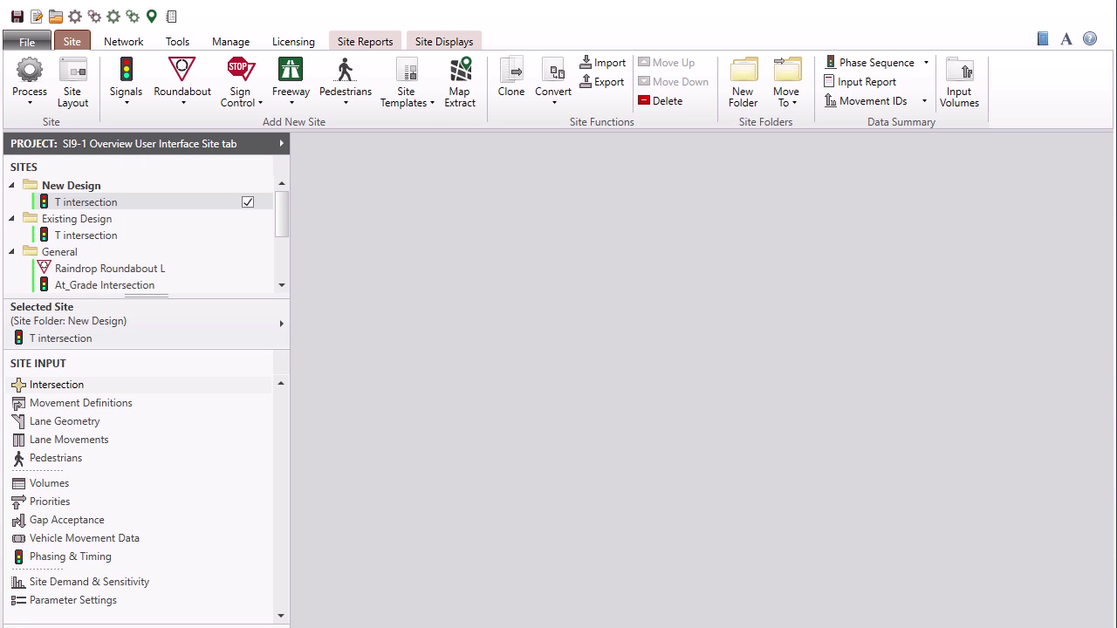
Open the help system at the Site Tab topic.
click(1090, 40)
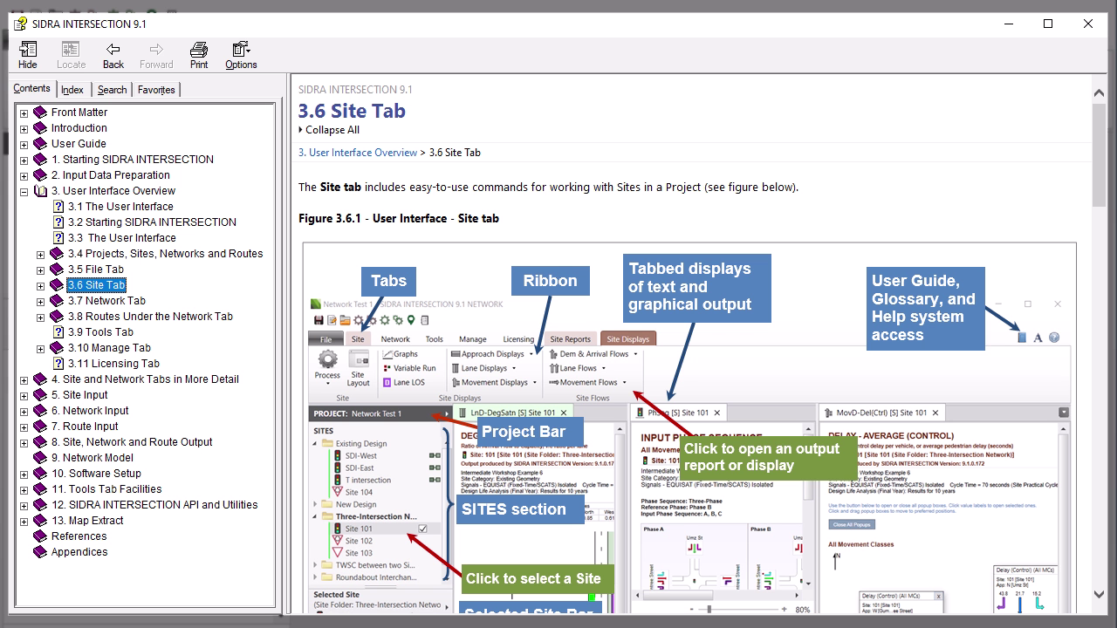